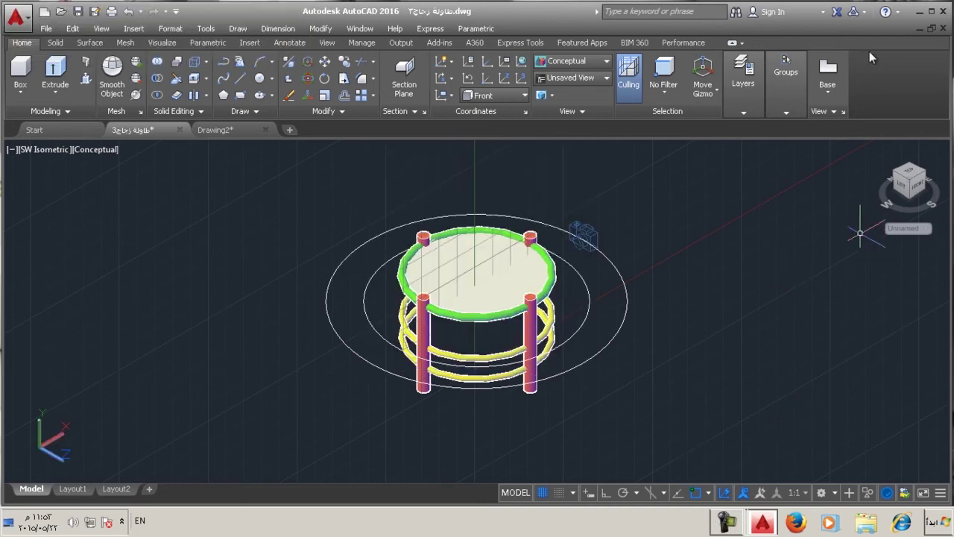
# - Leave the drawing for the desktop and open the MPEG video file named 1
pyautogui.click(918, 13)
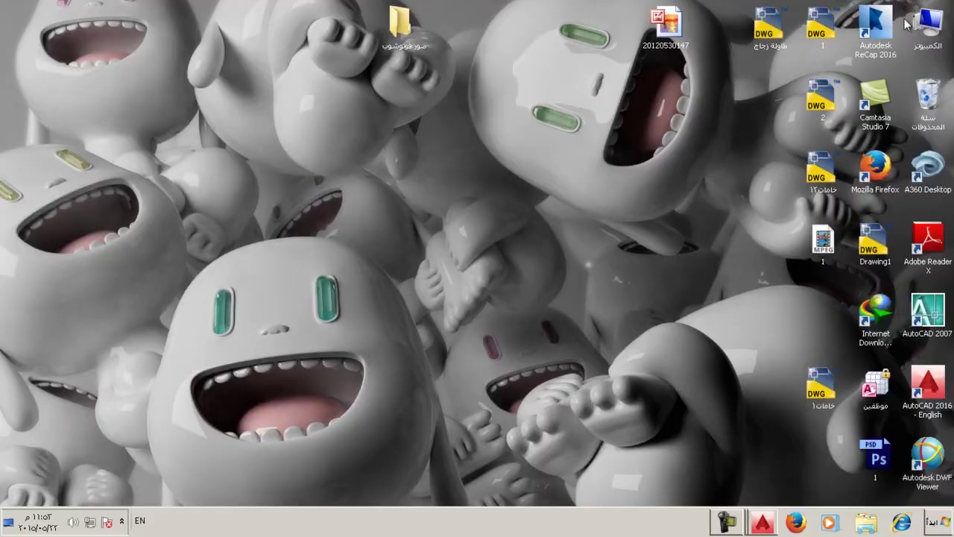
pyautogui.click(824, 245)
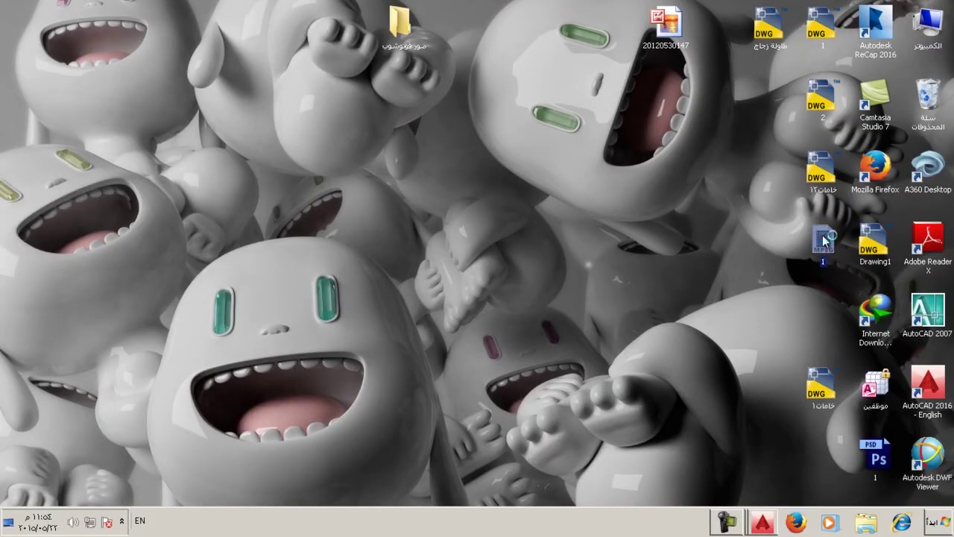
pyautogui.doubleClick(823, 240)
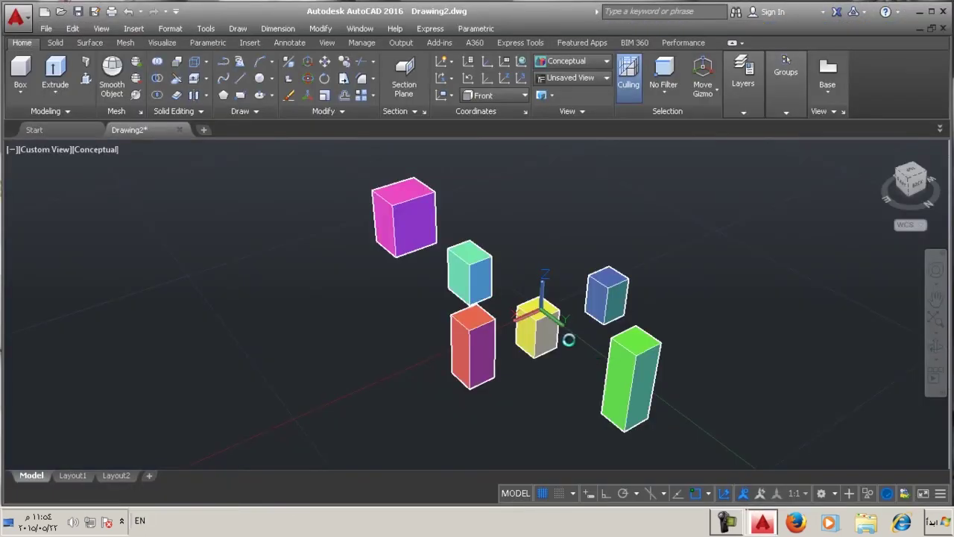
# - Close the round glass table drawing (طاولة زجاج3) and keep only Drawing2 open
pyautogui.click(525, 324)
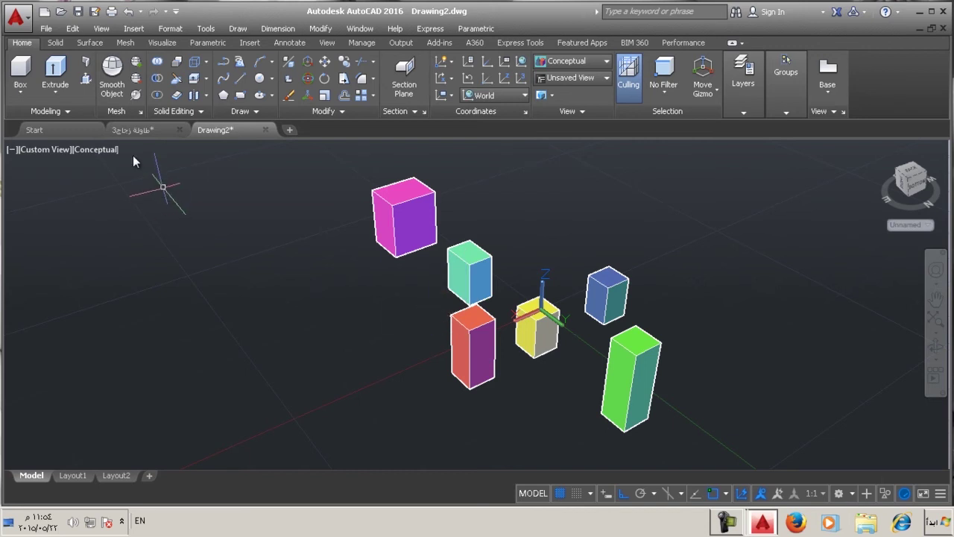
pyautogui.click(178, 129)
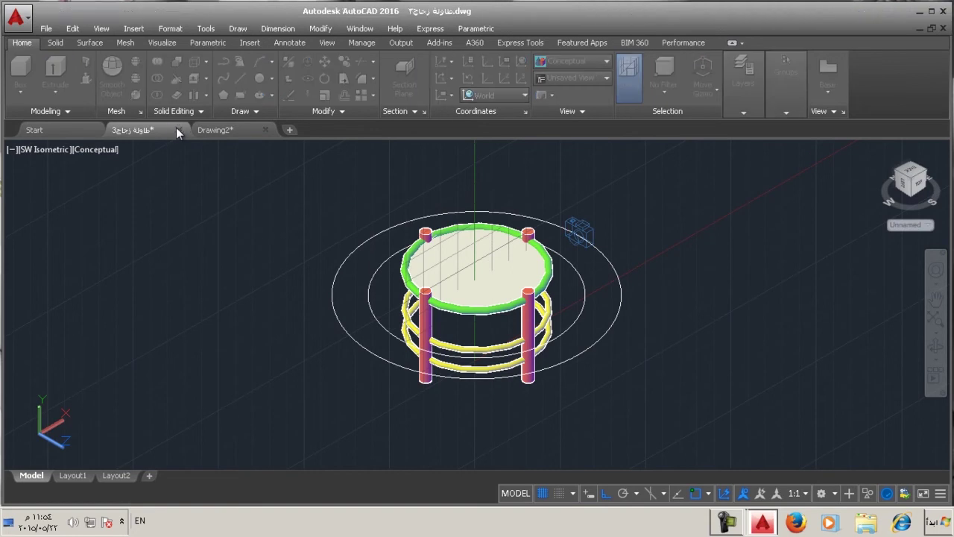
pyautogui.click(520, 288)
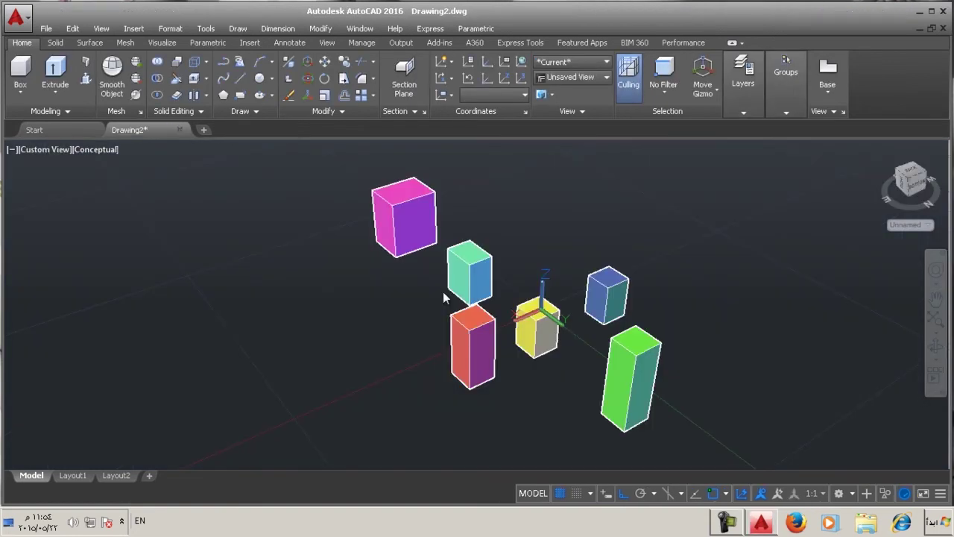
# - Display the boxes in the Top view with the 2D Wireframe visual style
pyautogui.click(43, 149)
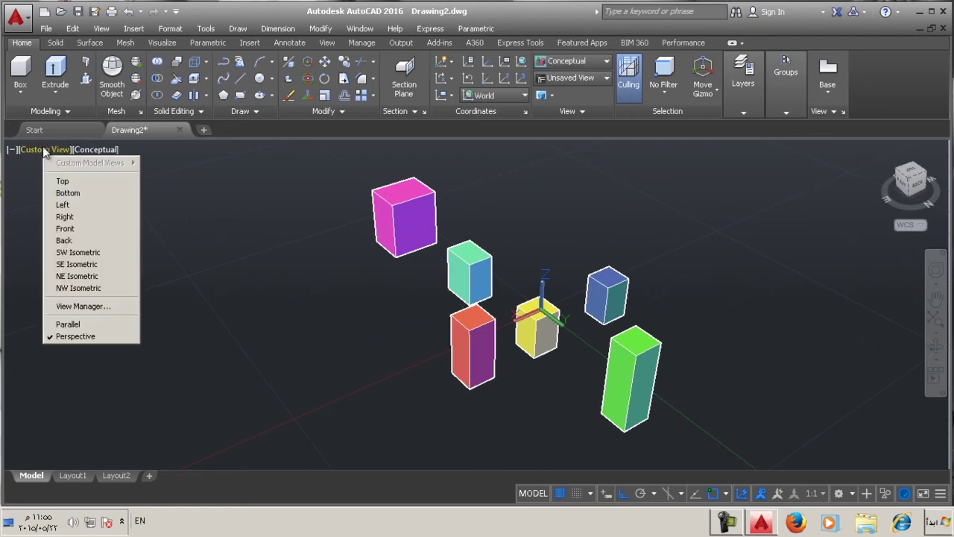
pyautogui.click(60, 182)
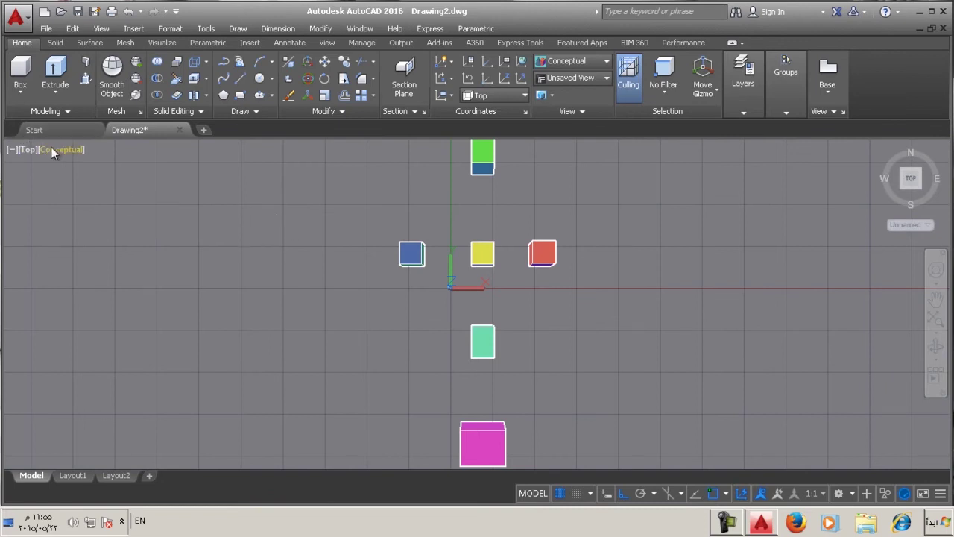
pyautogui.click(58, 149)
pyautogui.click(102, 181)
pyautogui.scroll(-1, 268, 265)
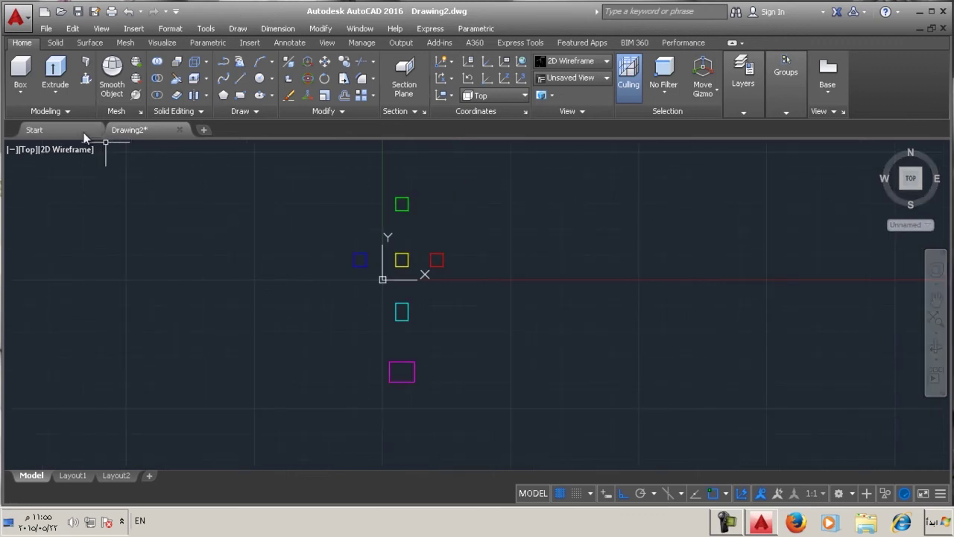
# - Start a wavy freehand spline above the green box, curving past its right side and below it, then loop around the blue box
pyautogui.click(224, 81)
pyautogui.click(223, 96)
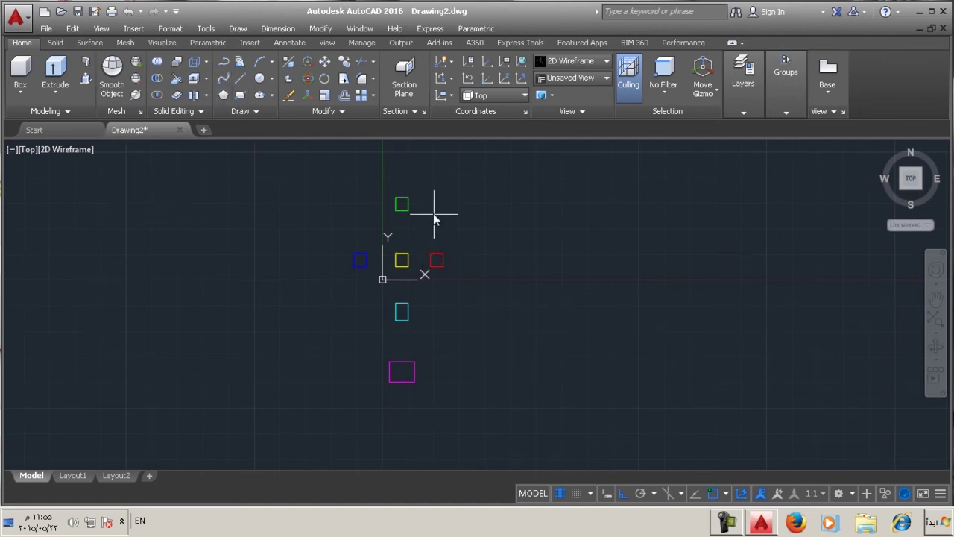
pyautogui.click(410, 182)
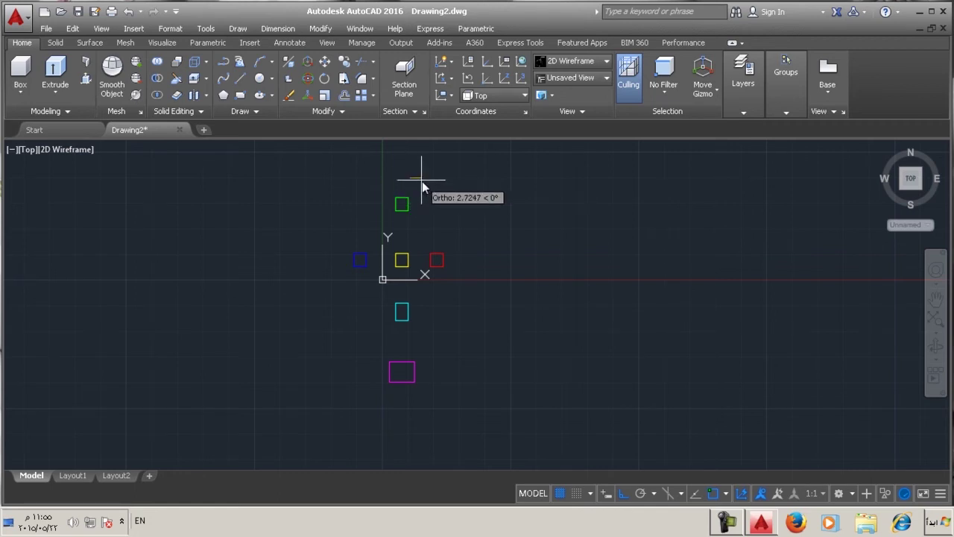
pyautogui.click(430, 197)
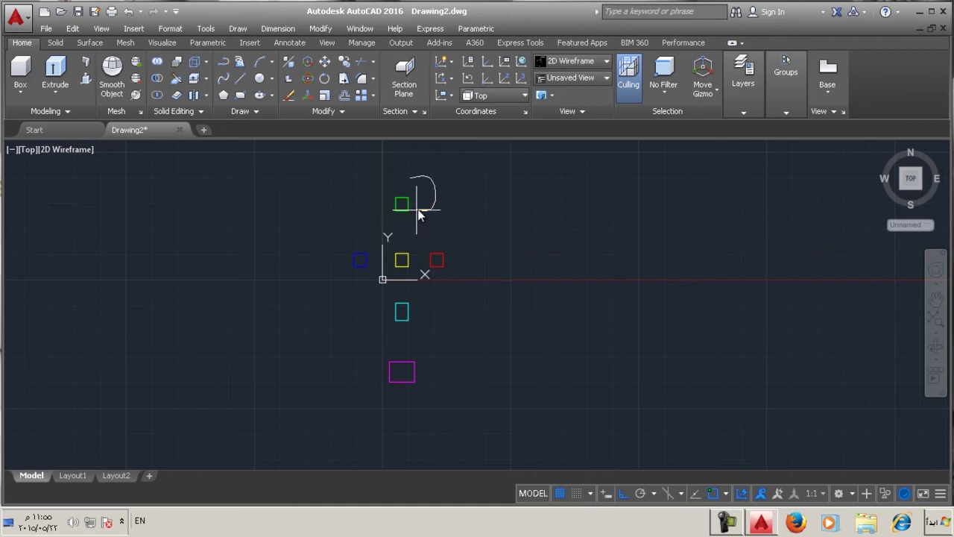
pyautogui.click(417, 207)
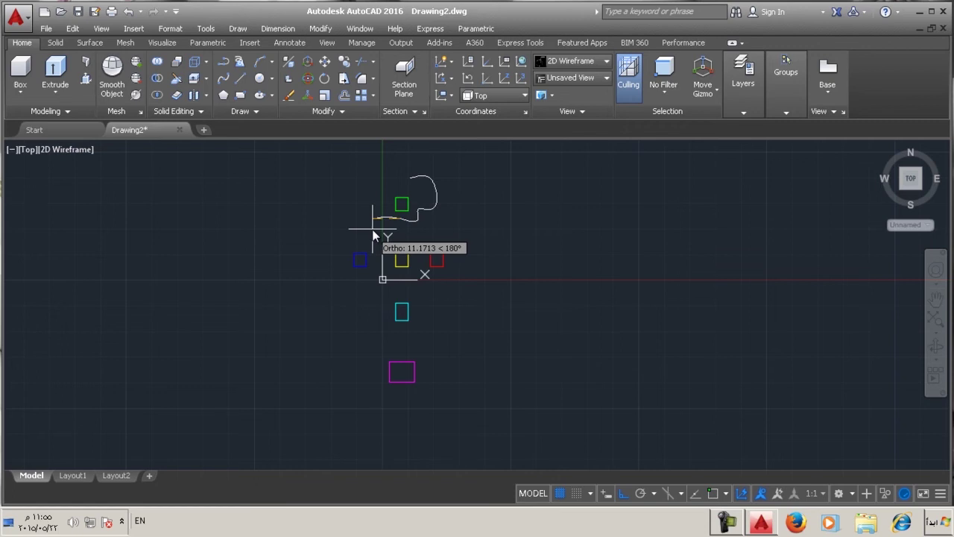
pyautogui.scroll(3, 375, 227)
pyautogui.click(379, 216)
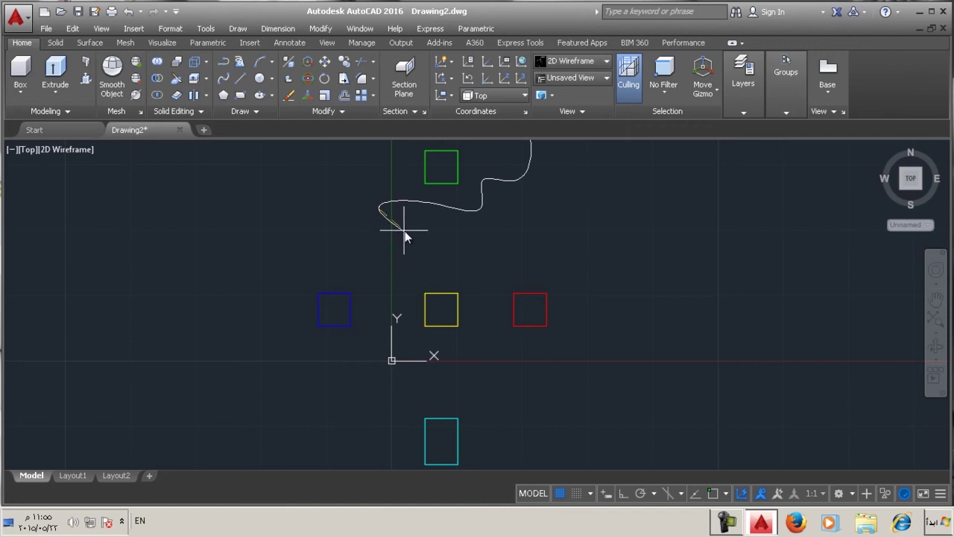
pyautogui.click(429, 250)
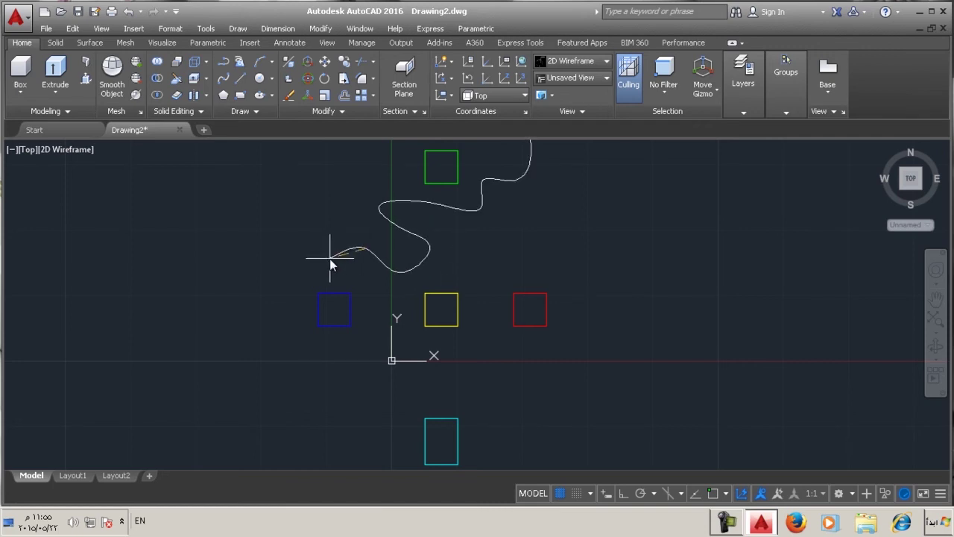
pyautogui.click(277, 285)
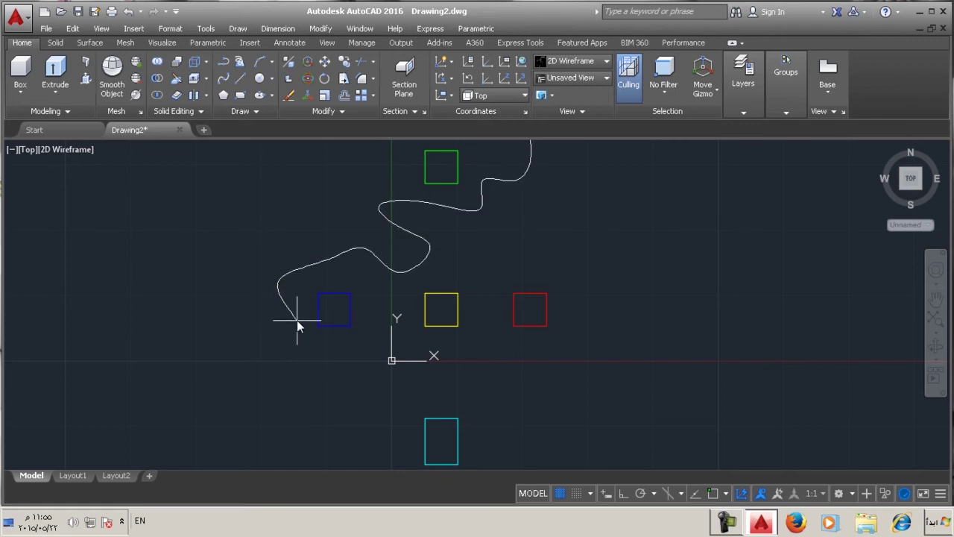
pyautogui.click(307, 351)
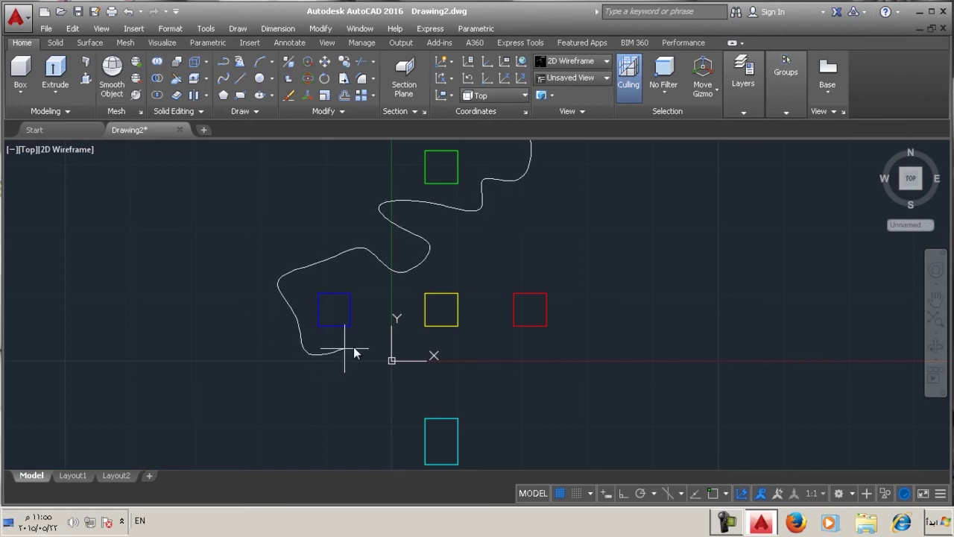
pyautogui.click(369, 329)
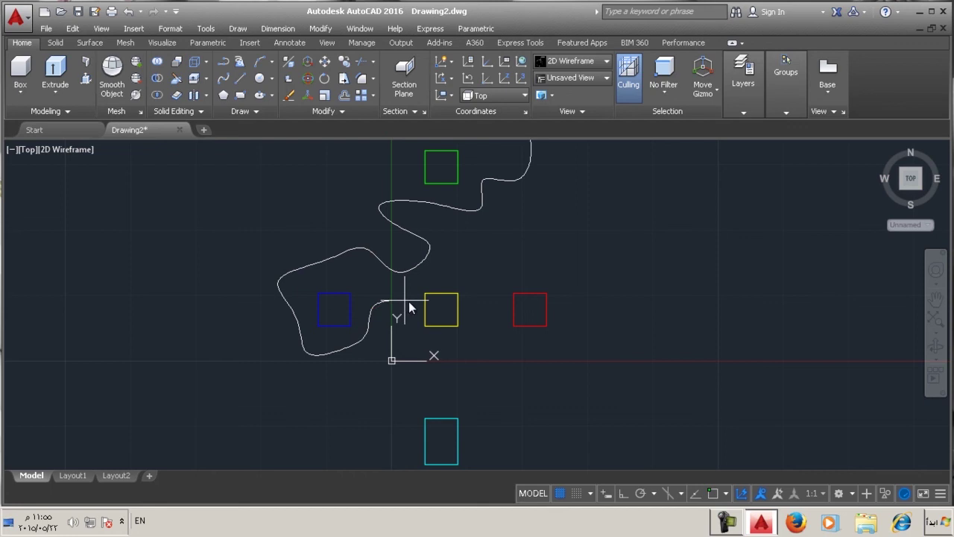
# - Continue the wavy spline down between the blue and yellow boxes, past the cyan box's left side and around the magenta box's underside
pyautogui.scroll(-2, 408, 349)
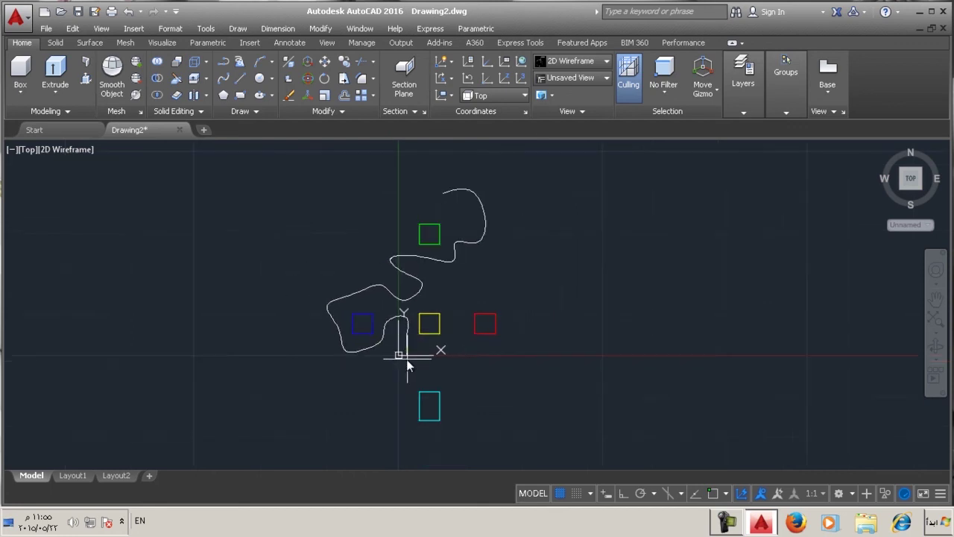
pyautogui.click(452, 370)
pyautogui.scroll(-2, 395, 399)
pyautogui.moveTo(394, 399); pyautogui.dragTo(386, 332, button='middle')
pyautogui.scroll(2, 386, 333)
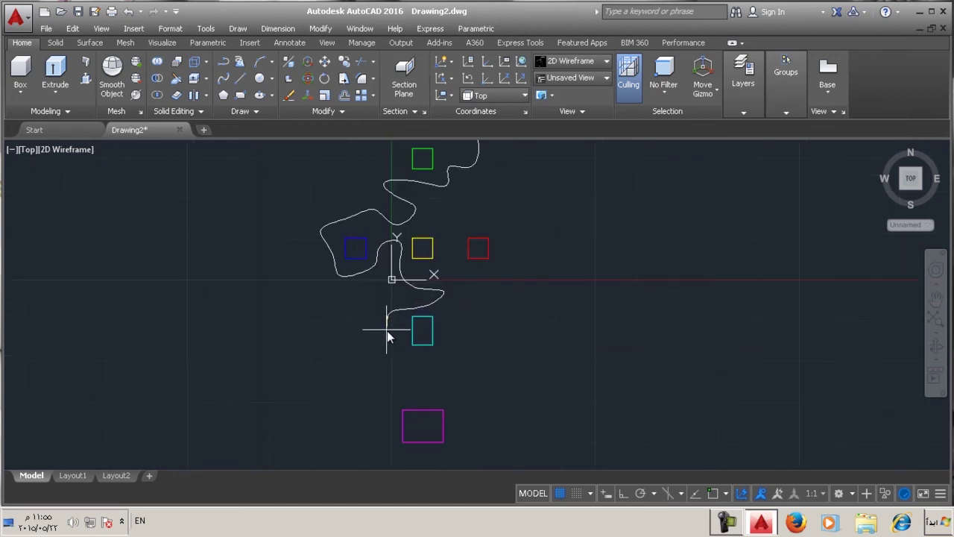
pyautogui.click(393, 329)
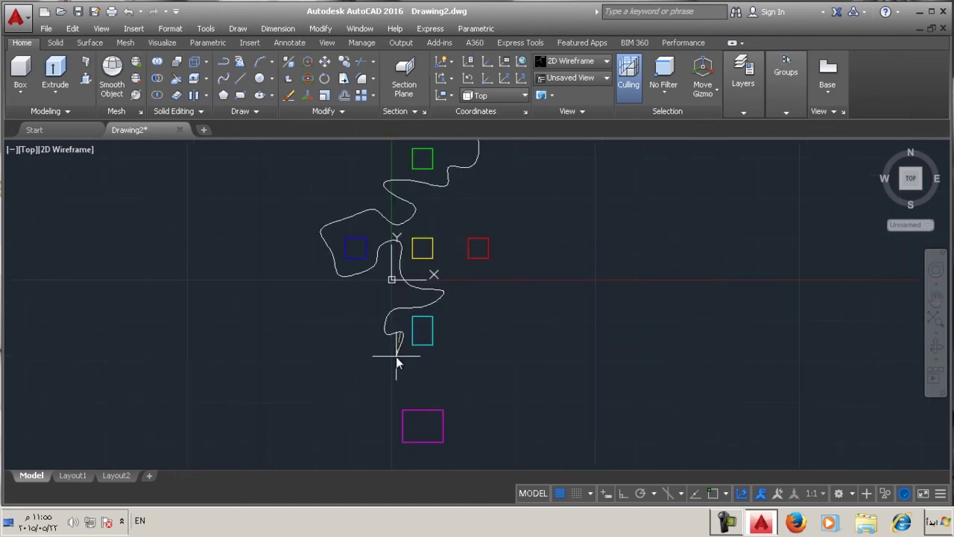
pyautogui.press('Escape')
pyautogui.moveTo(391, 387); pyautogui.dragTo(407, 313, button='middle')
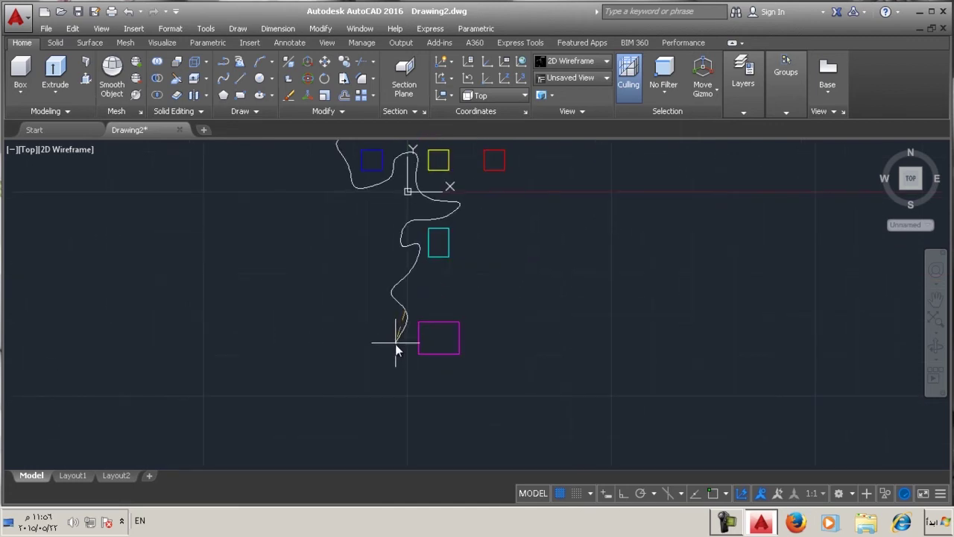
pyautogui.click(389, 345)
pyautogui.click(412, 384)
pyautogui.click(433, 368)
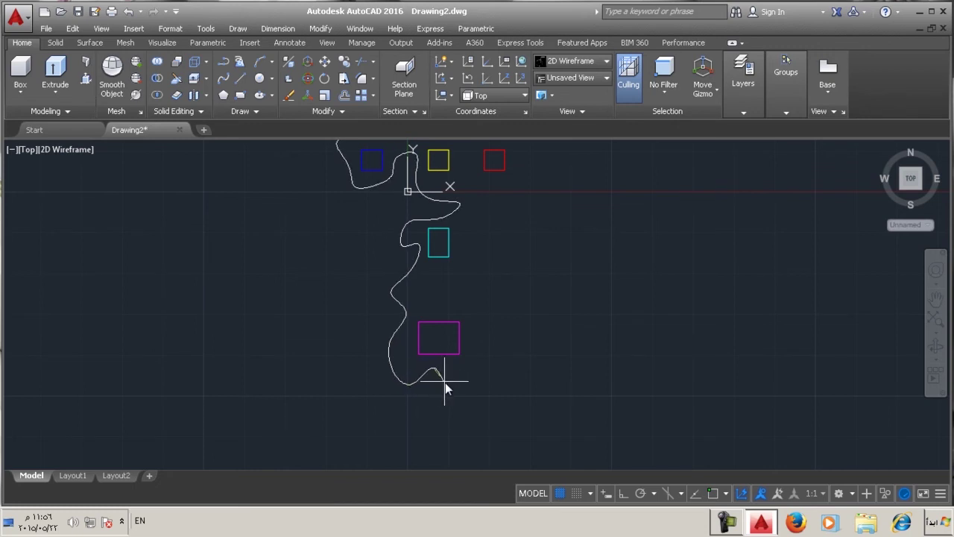
pyautogui.click(452, 387)
pyautogui.click(488, 367)
pyautogui.press('Return')
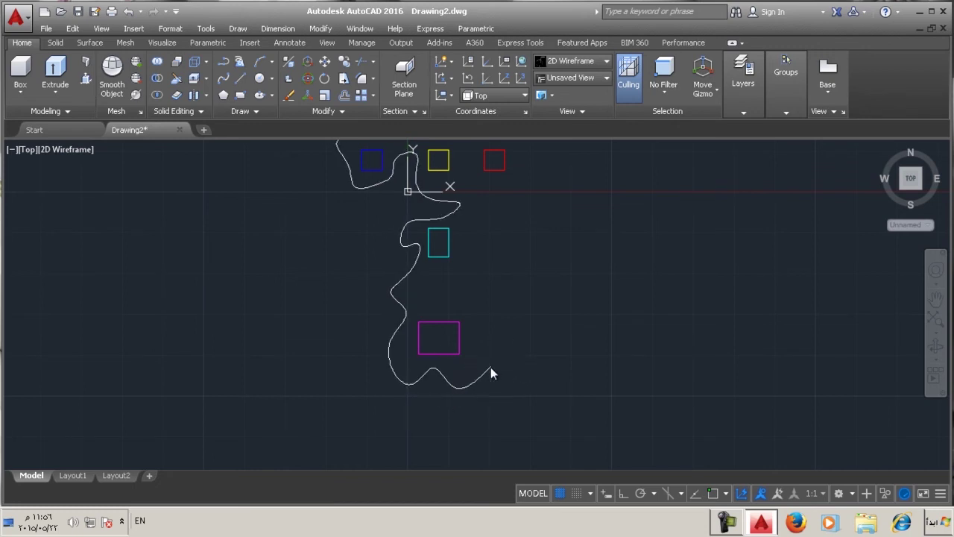
# - Carry the wavy spline back up along the right of the magenta, cyan and red boxes, and finish it open near the green box
pyautogui.click(475, 344)
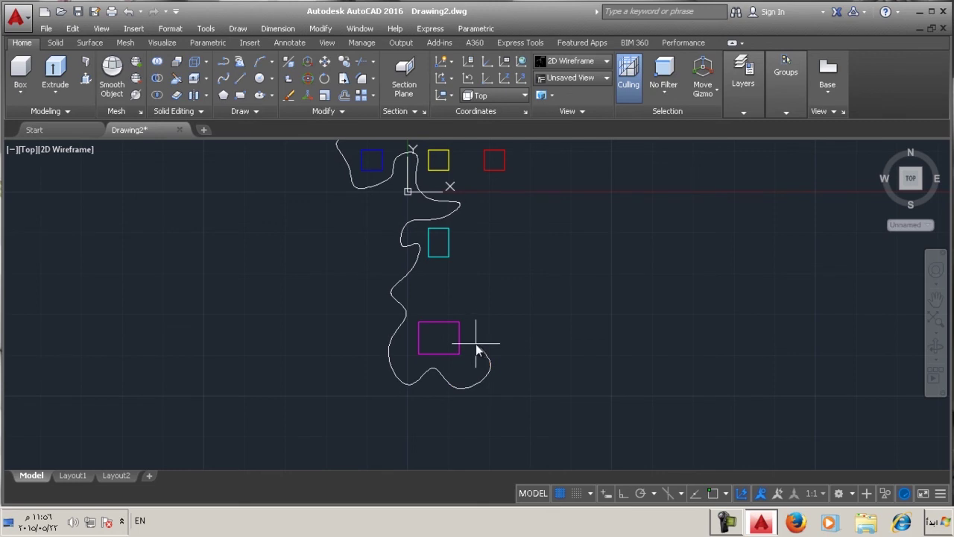
pyautogui.click(501, 305)
pyautogui.click(437, 308)
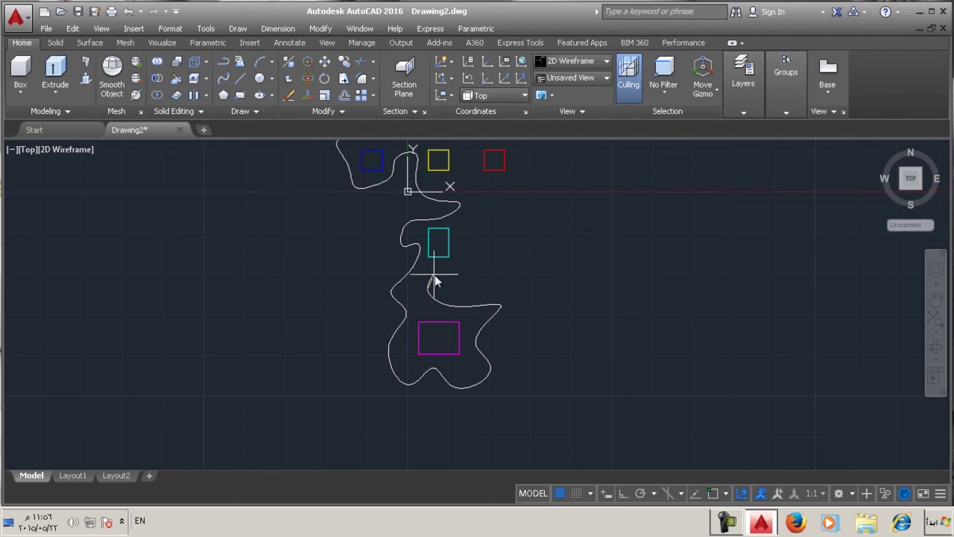
pyautogui.click(442, 274)
pyautogui.click(483, 256)
pyautogui.click(463, 229)
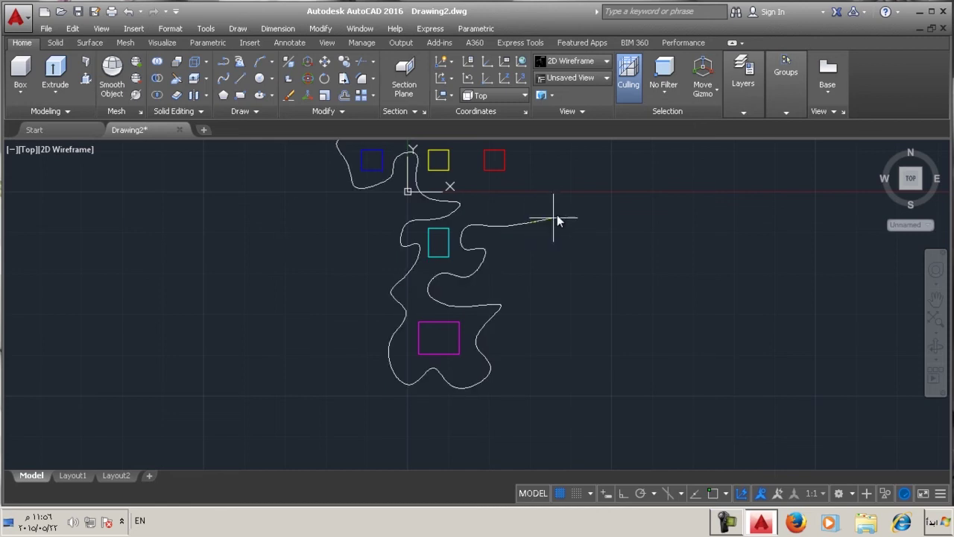
pyautogui.press('Escape')
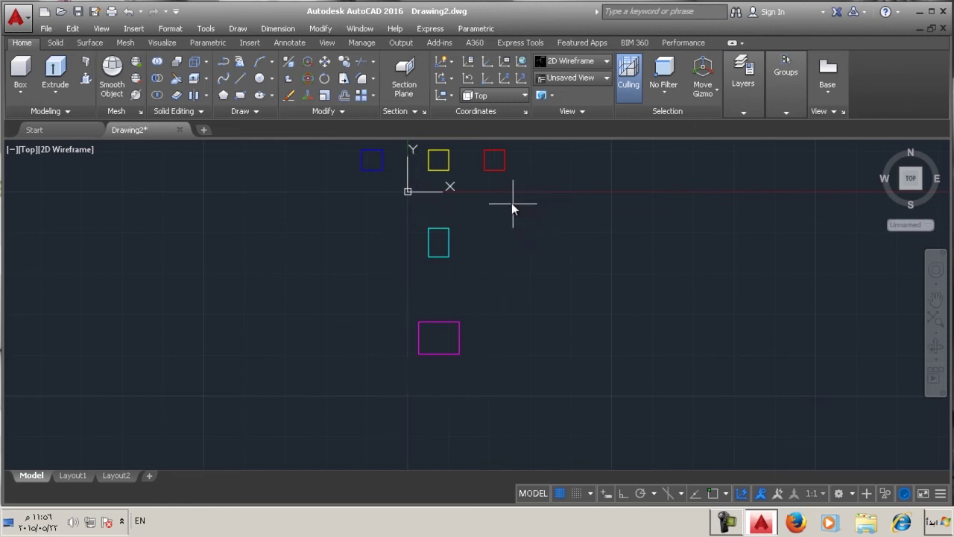
pyautogui.click(510, 190)
pyautogui.click(555, 178)
pyautogui.moveTo(526, 170); pyautogui.dragTo(511, 261, button='middle')
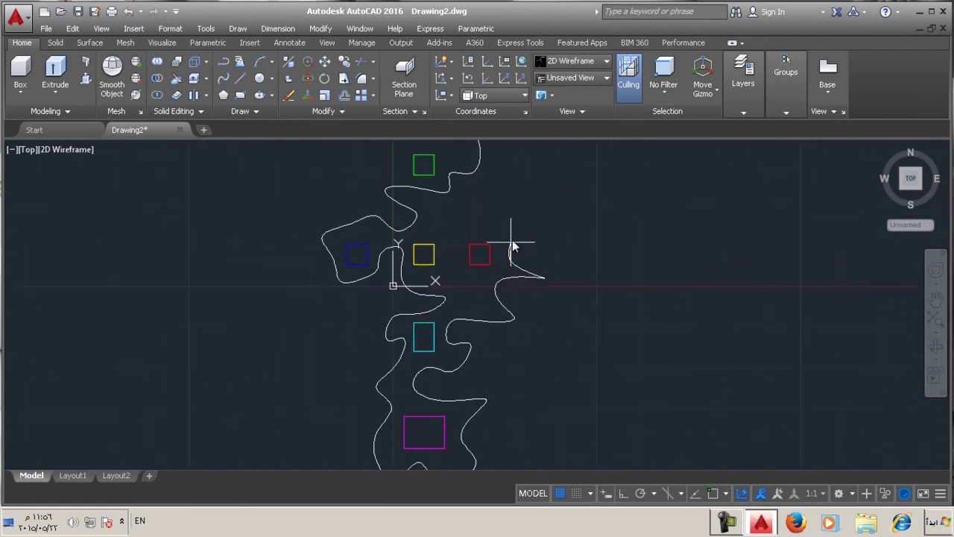
pyautogui.click(495, 208)
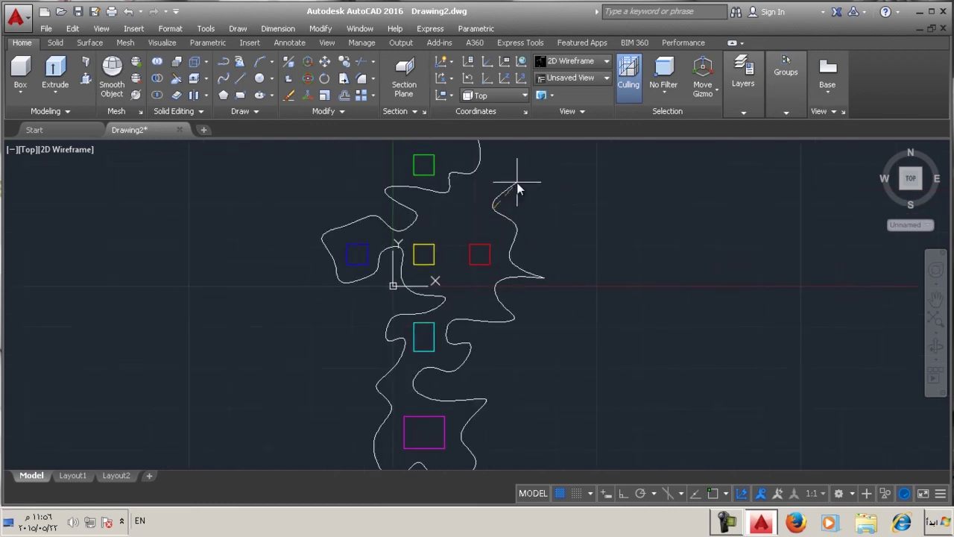
pyautogui.click(505, 165)
pyautogui.scroll(-2, 510, 219)
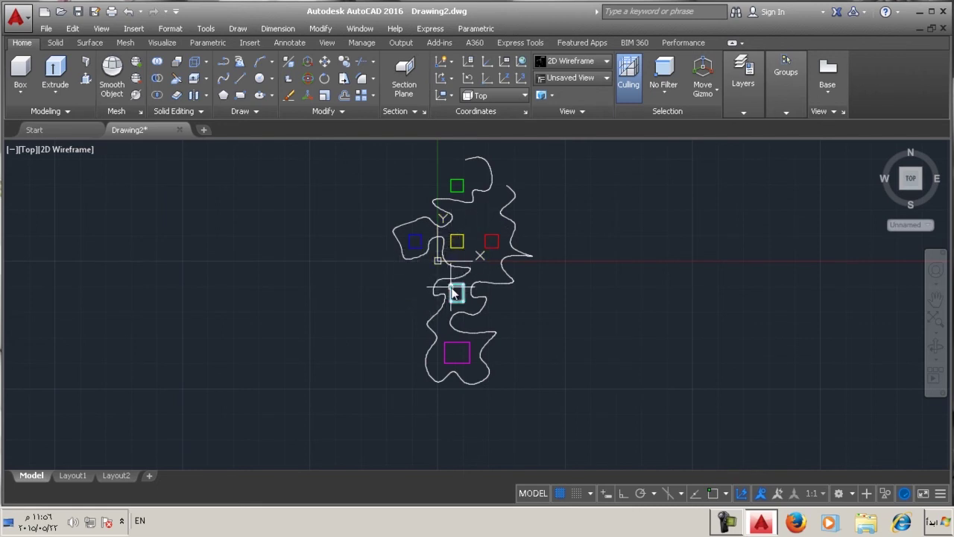
pyautogui.press('Return')
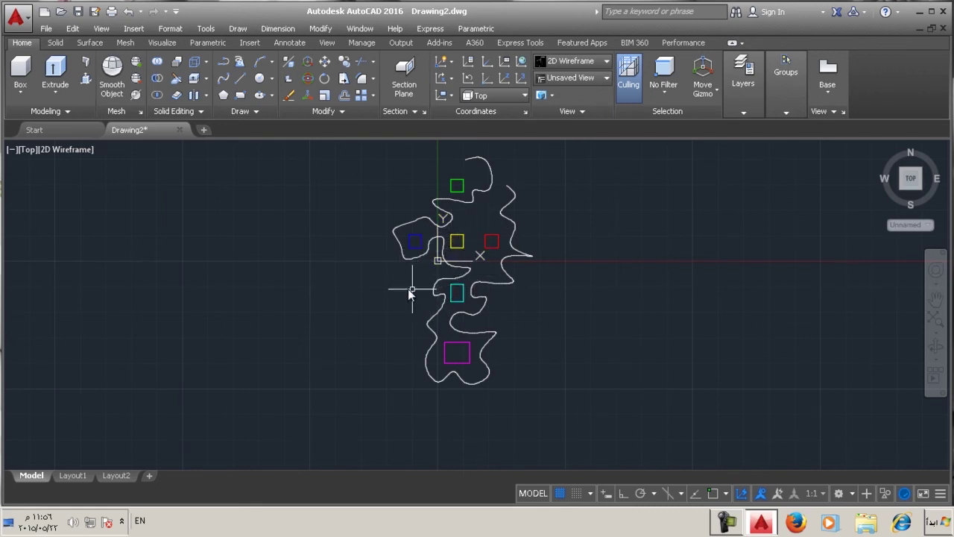
# - In the Front view, move the wavy spline straight up a short distance above the boxes' base level
pyautogui.click(28, 150)
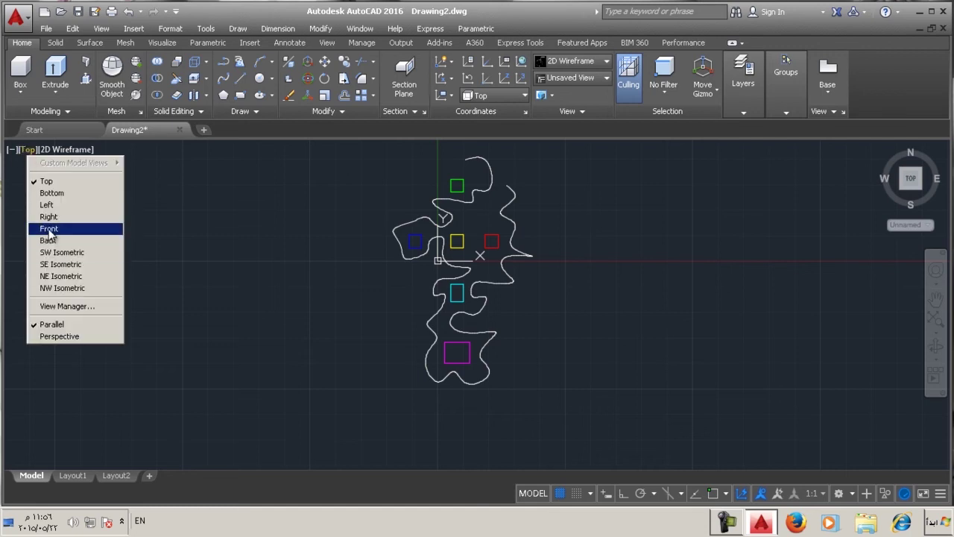
pyautogui.click(47, 229)
pyautogui.scroll(-3, 351, 298)
pyautogui.moveTo(355, 308); pyautogui.dragTo(378, 283, button='middle')
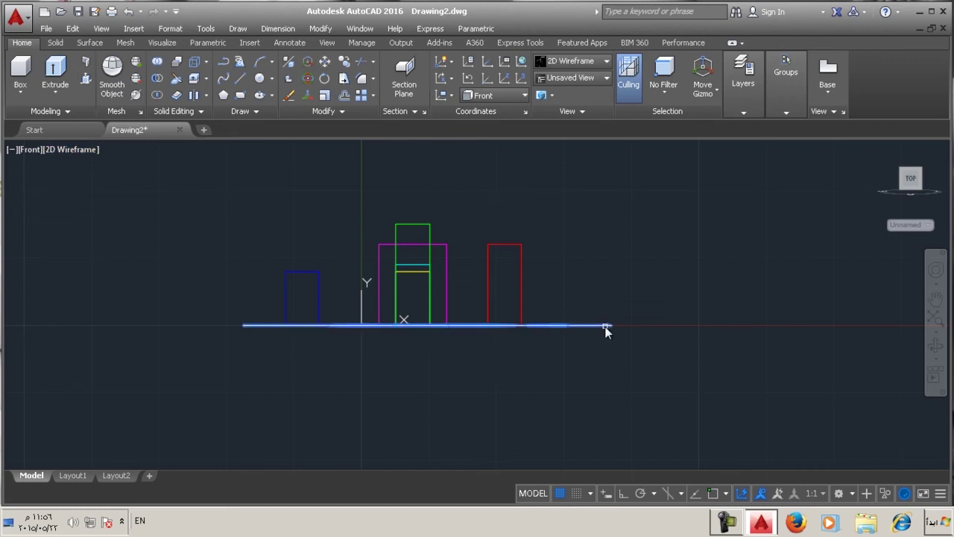
pyautogui.press('m')
pyautogui.press('Return')
pyautogui.click(626, 372)
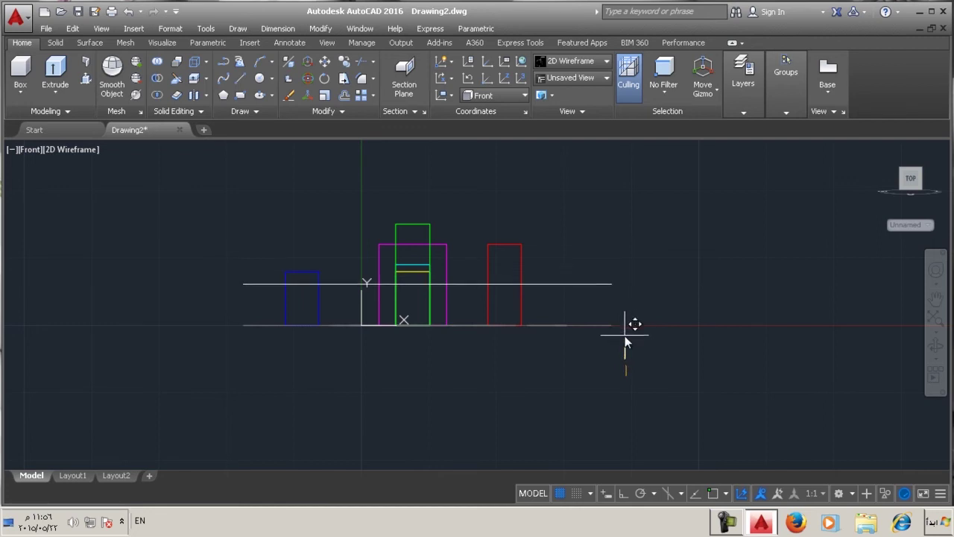
pyautogui.click(626, 333)
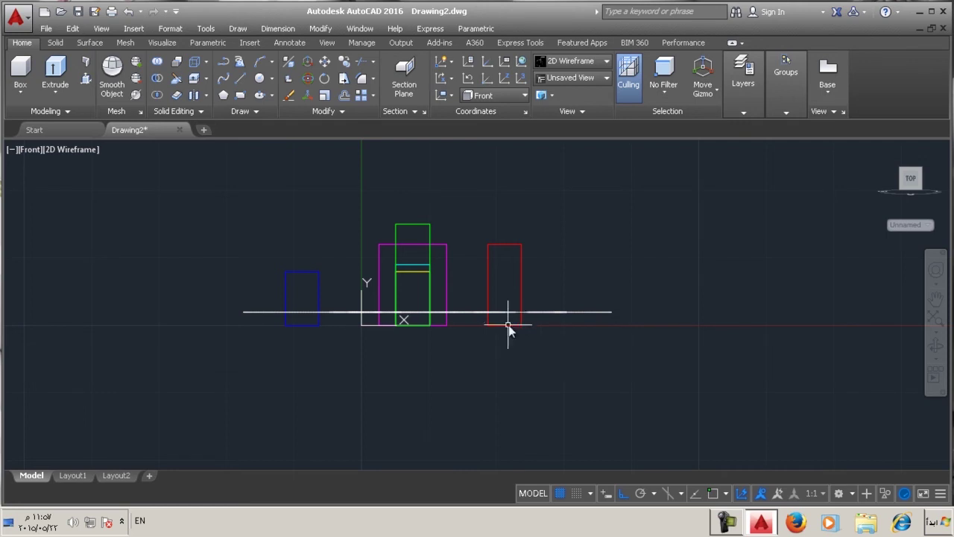
# - Display the boxes and the raised spline in the SW Isometric view
pyautogui.click(31, 149)
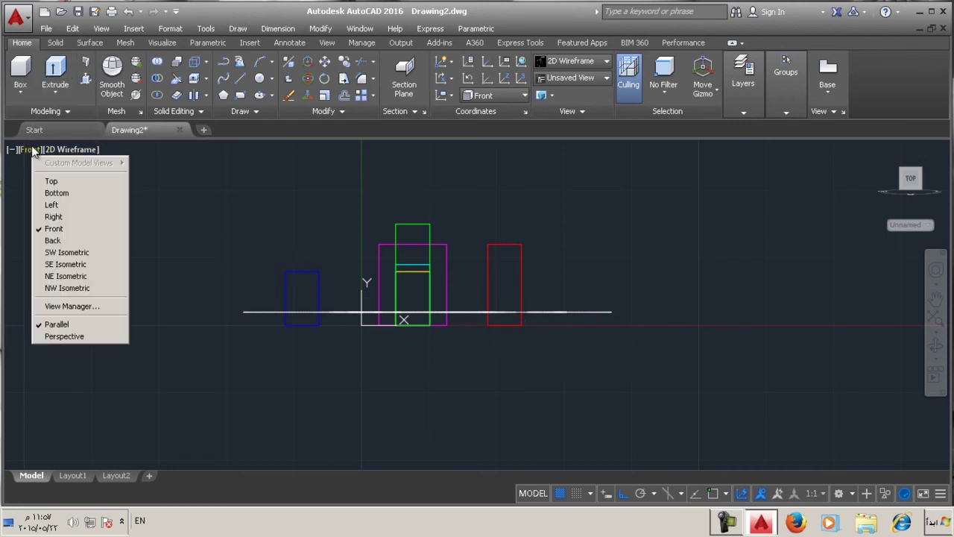
pyautogui.click(59, 254)
pyautogui.scroll(-3, 260, 319)
pyautogui.moveTo(259, 319); pyautogui.dragTo(299, 322, button='middle')
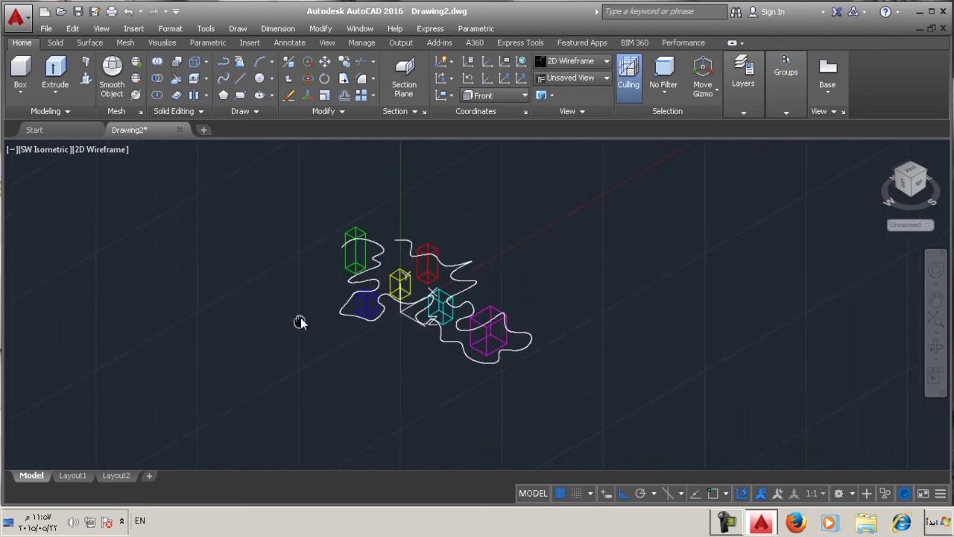
pyautogui.scroll(3, 298, 294)
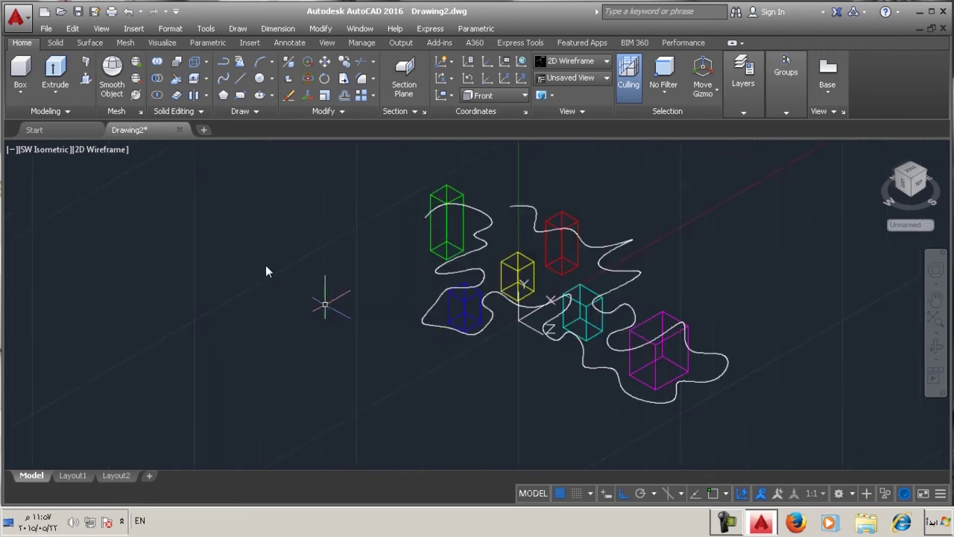
# - Start a motion path animation and link its camera to the wavy spline under the path name Path1
pyautogui.click(102, 29)
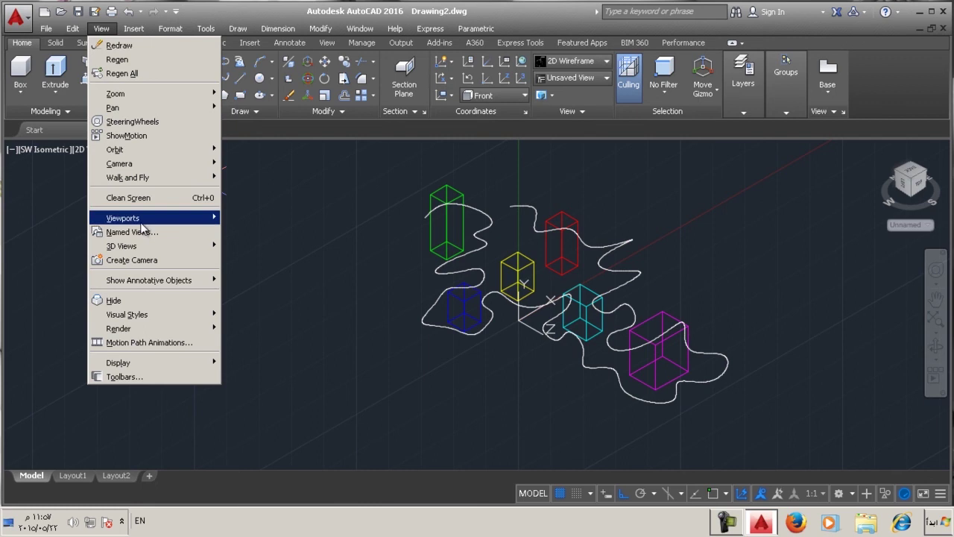
pyautogui.click(141, 343)
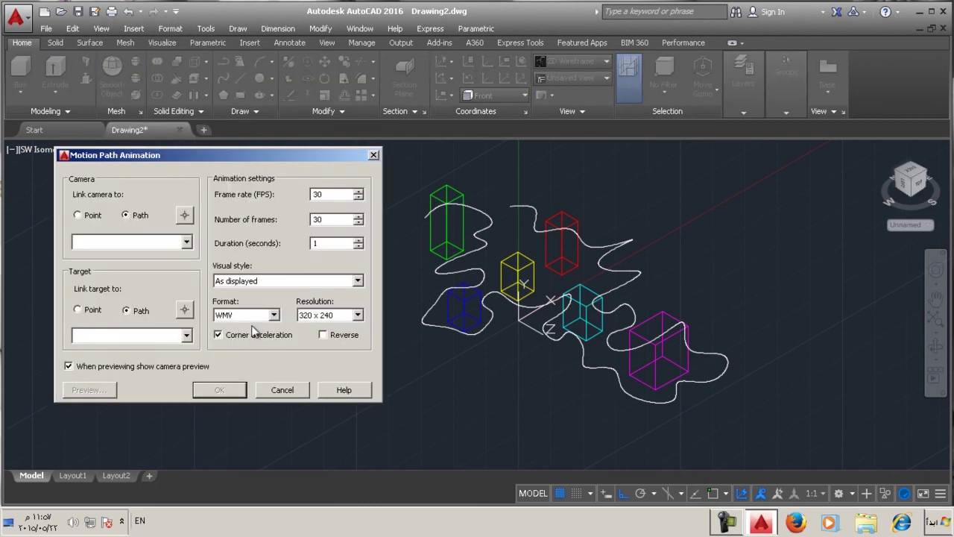
pyautogui.click(184, 214)
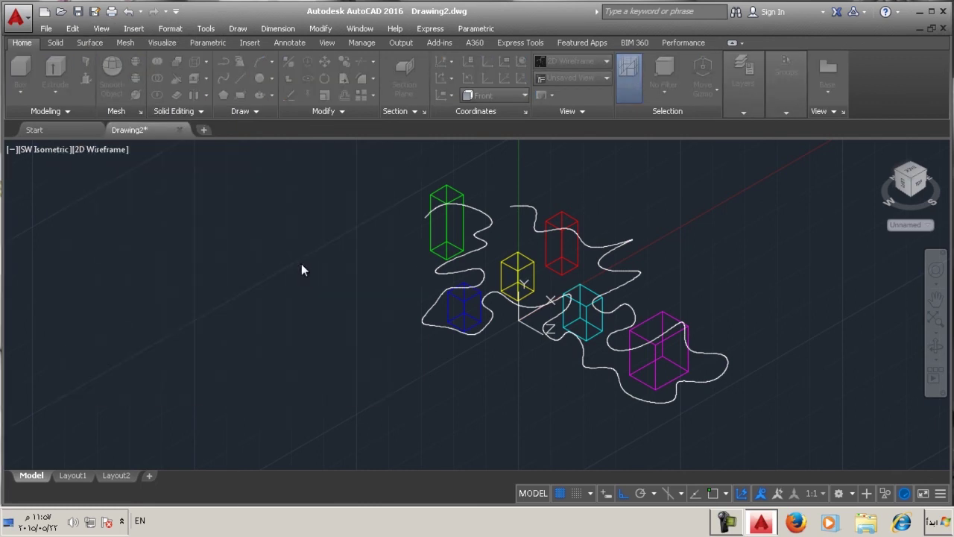
pyautogui.click(527, 211)
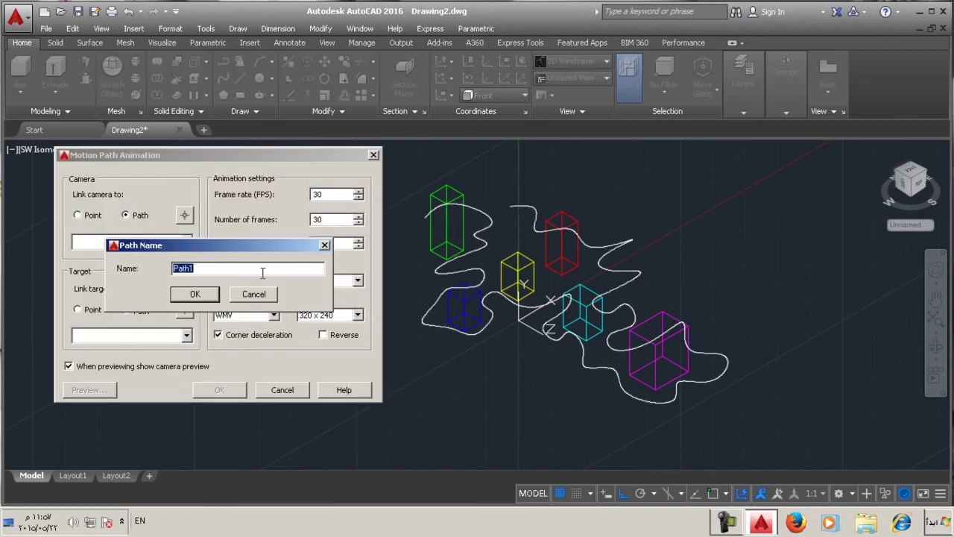
pyautogui.click(192, 295)
# - Set the animation to 5 seconds, Realistic visual style, 320 x 240 resolution and MPG format
pyautogui.click(319, 243)
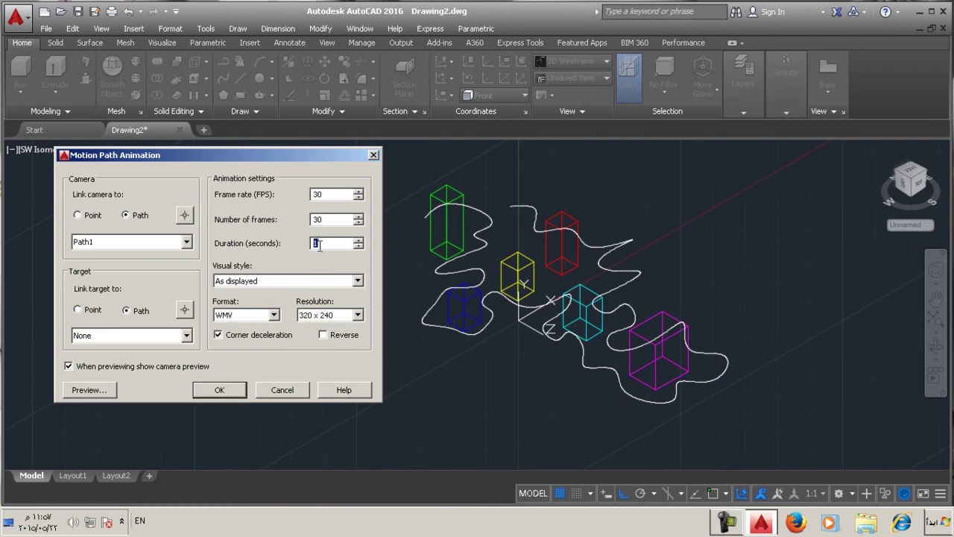
pyautogui.write('5')
pyautogui.click(358, 281)
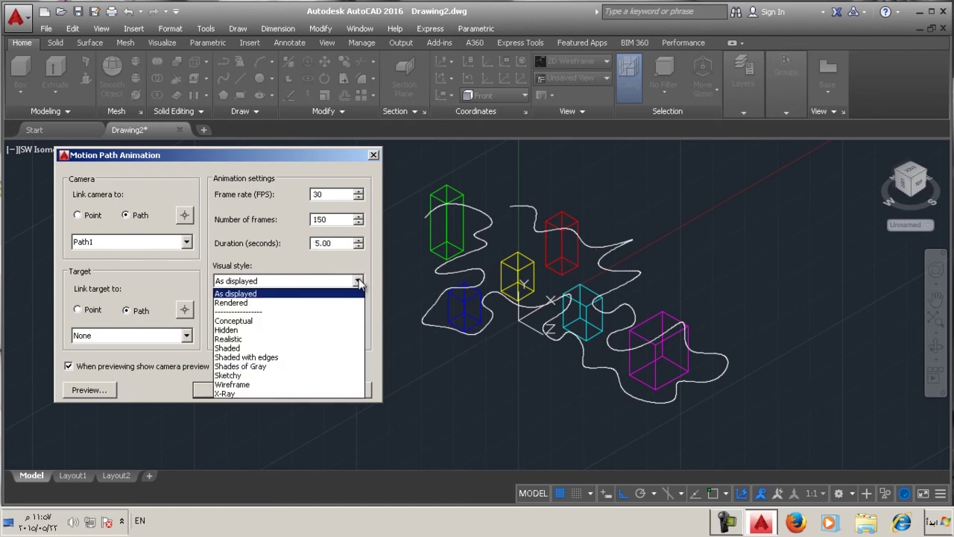
pyautogui.click(236, 339)
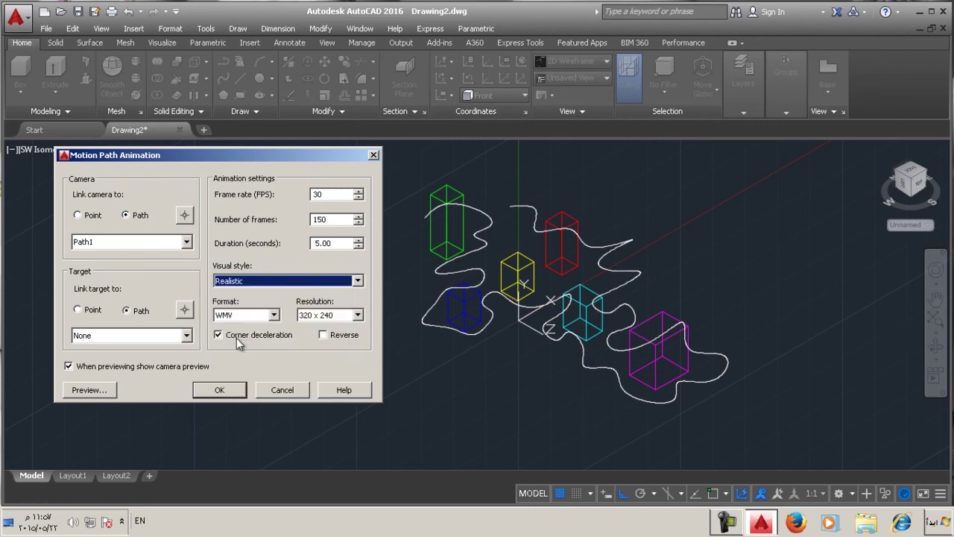
pyautogui.click(360, 316)
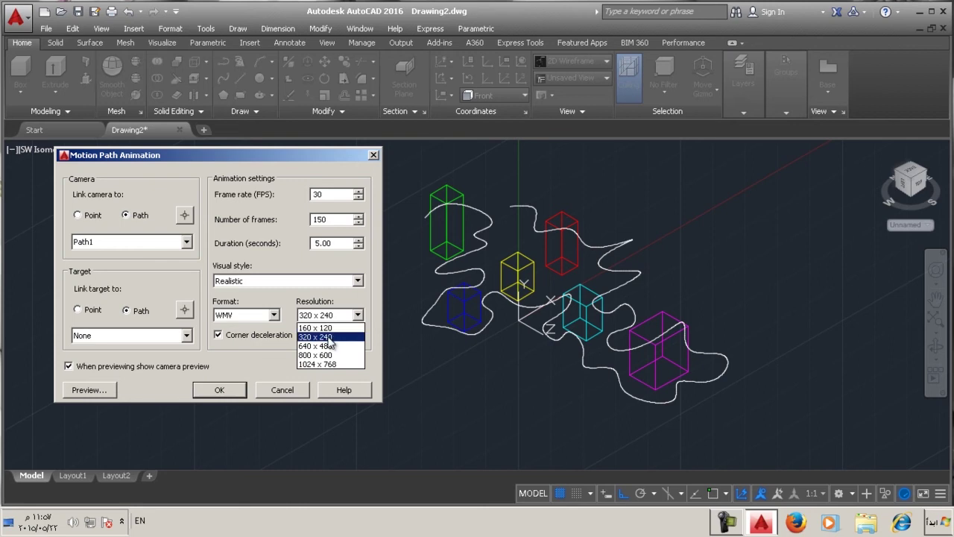
pyautogui.click(336, 339)
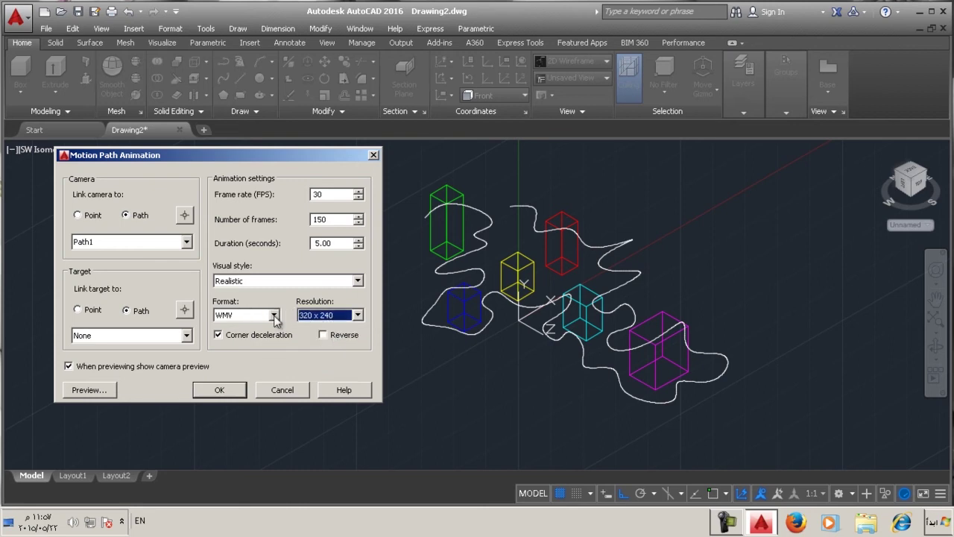
pyautogui.click(274, 315)
pyautogui.click(223, 336)
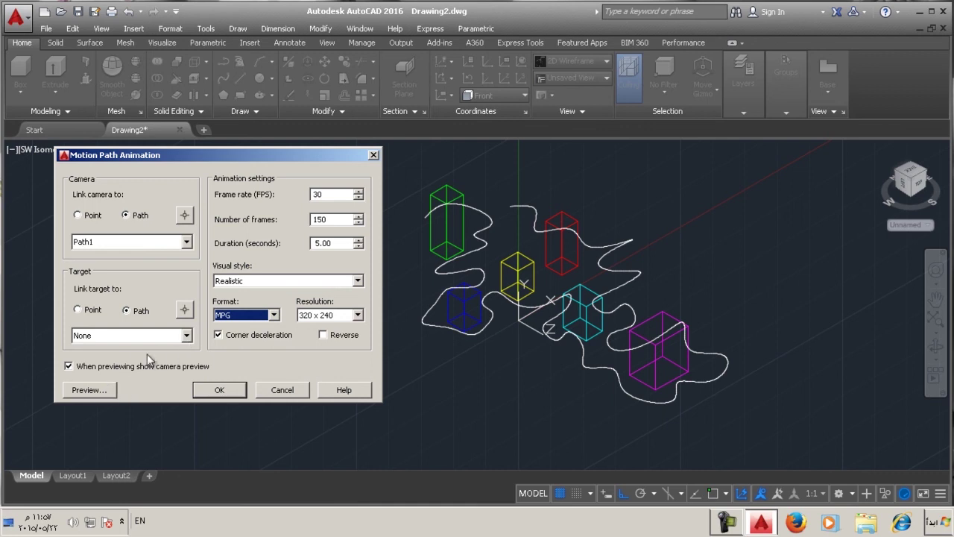
# - Preview the camera animation in the Realistic visual style, then close the preview
pyautogui.click(89, 390)
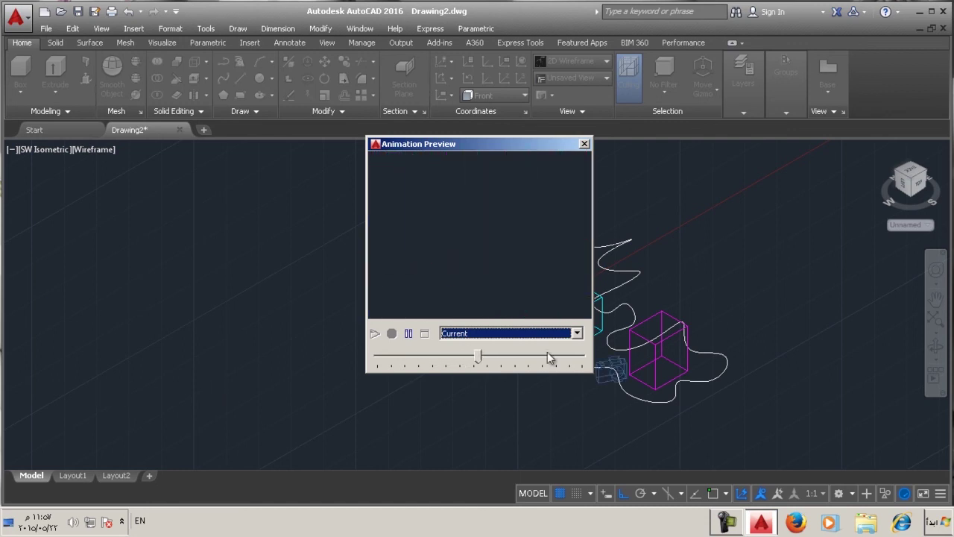
pyautogui.click(578, 334)
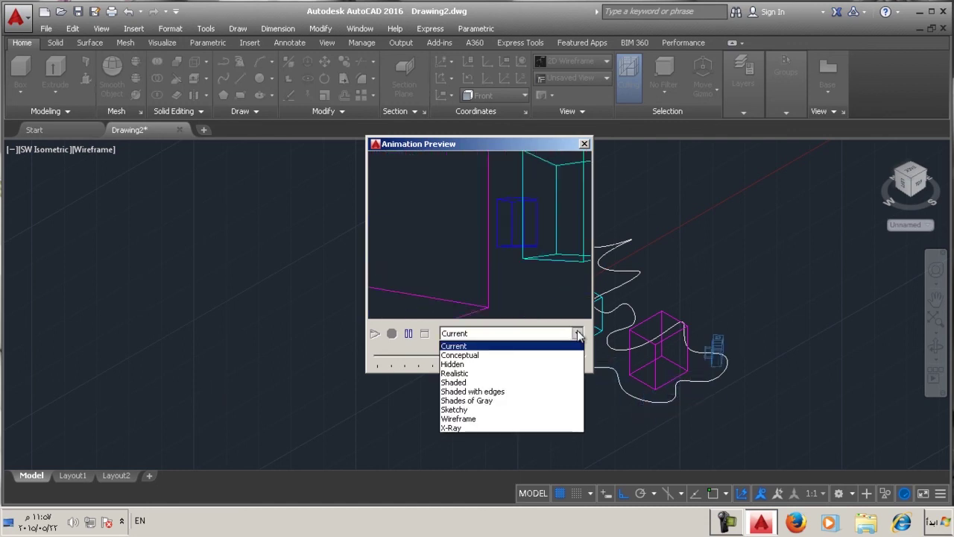
pyautogui.click(454, 372)
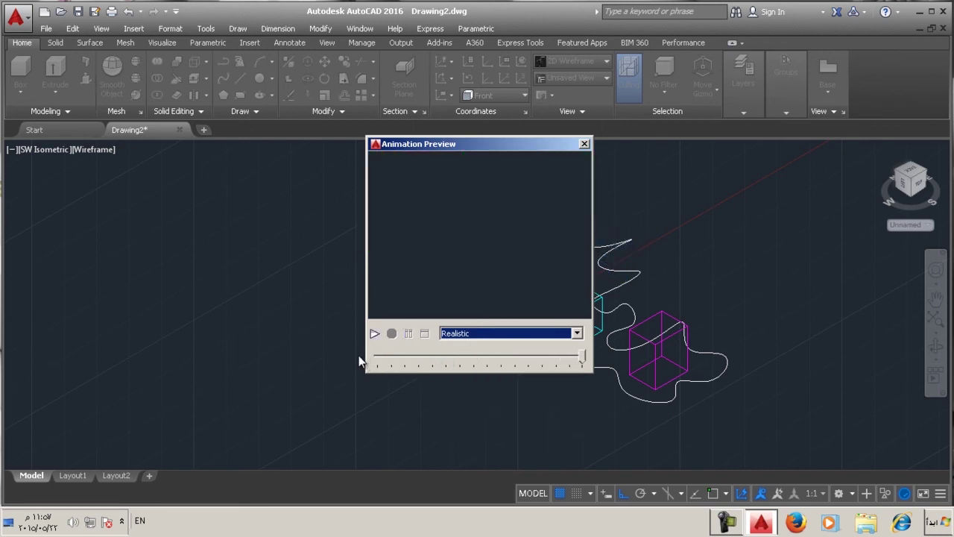
pyautogui.click(584, 147)
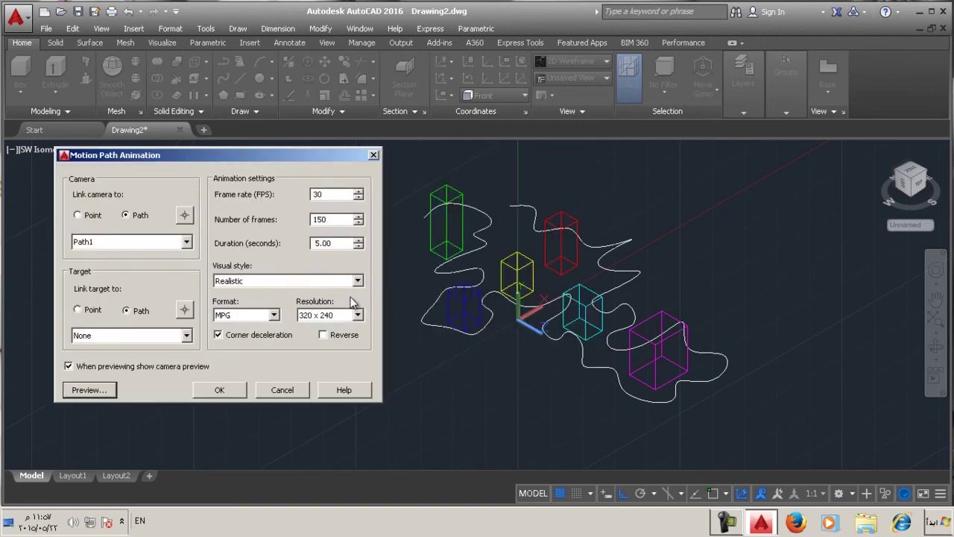
# - Set the animation duration to 20 seconds and preview the camera's movement along the path
pyautogui.doubleClick(337, 247)
pyautogui.write('20')
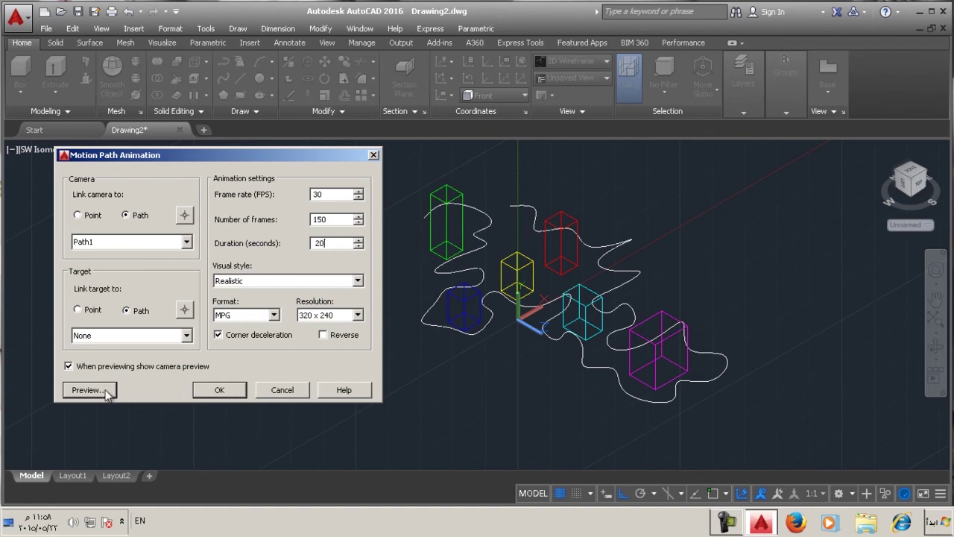
pyautogui.click(106, 391)
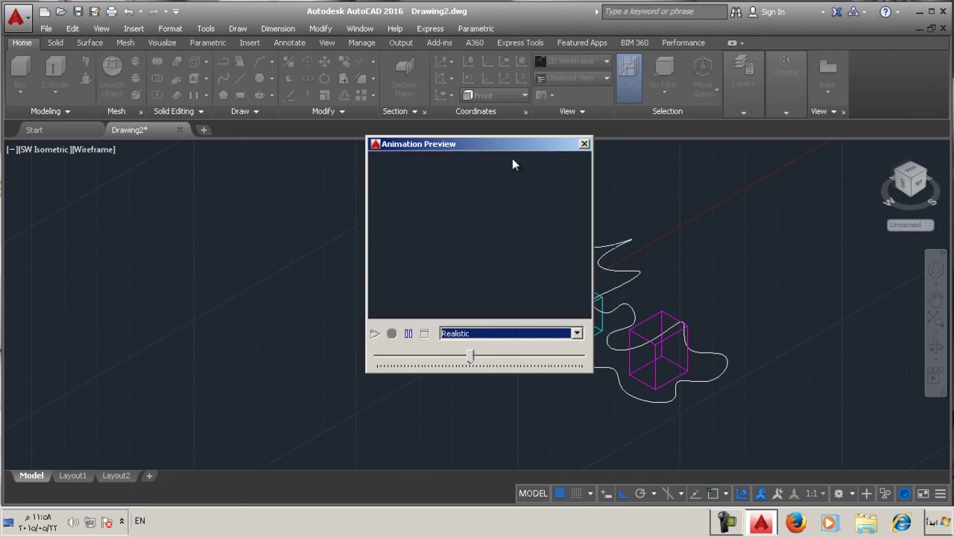
pyautogui.click(583, 144)
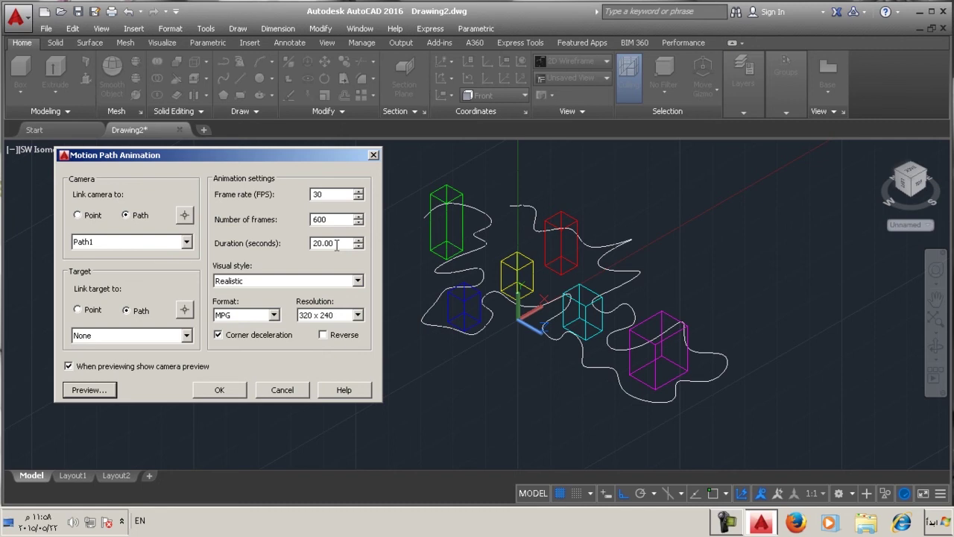
# - Set the animation duration to 40 seconds and preview the camera's movement along the path
pyautogui.moveTo(340, 243); pyautogui.dragTo(307, 243)
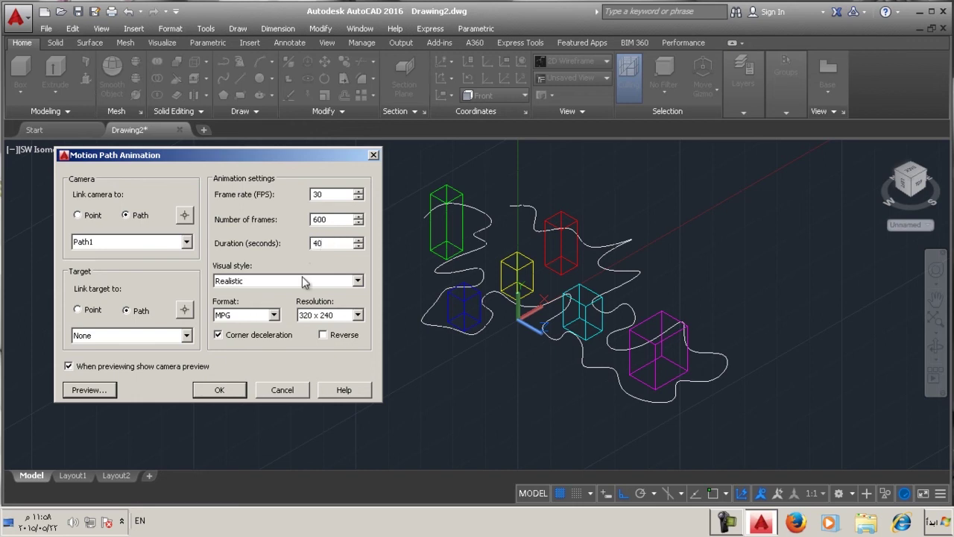
pyautogui.click(93, 390)
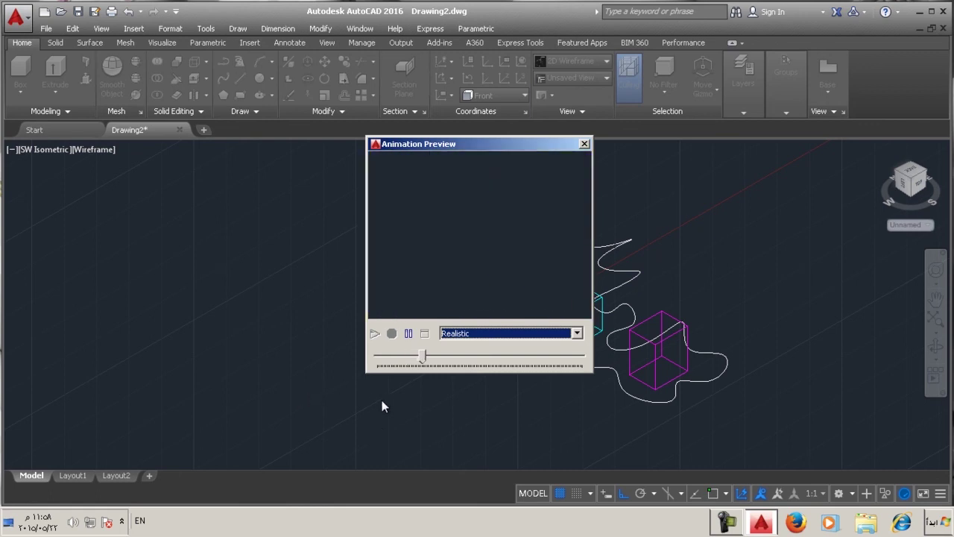
pyautogui.click(585, 143)
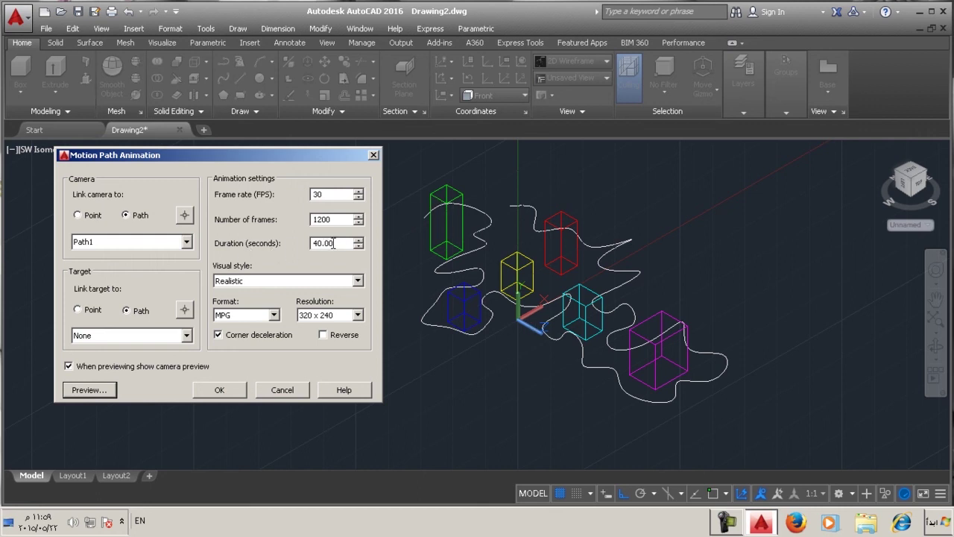
# - Keep the animation resolution at 320 x 240 and set its visual style to Rendered
pyautogui.moveTo(333, 243); pyautogui.dragTo(310, 243)
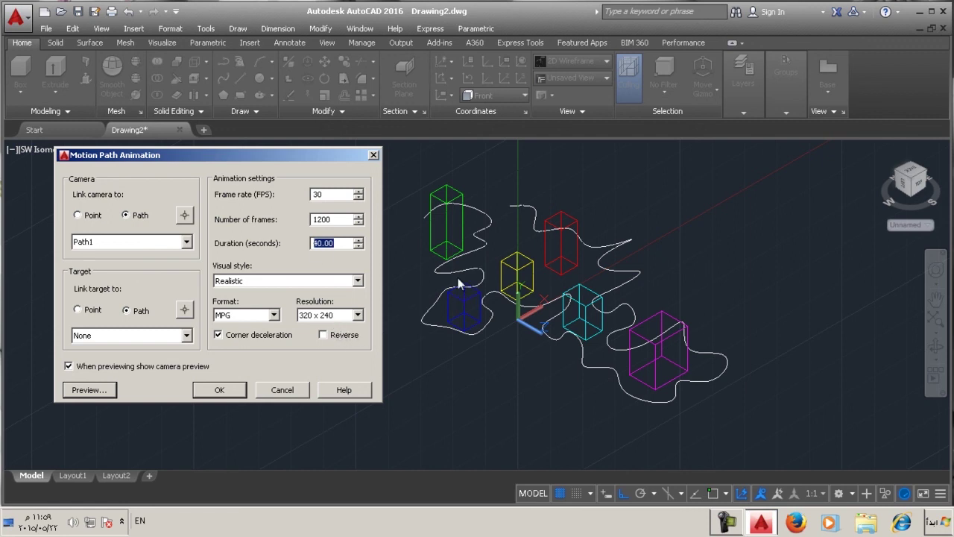
pyautogui.click(358, 316)
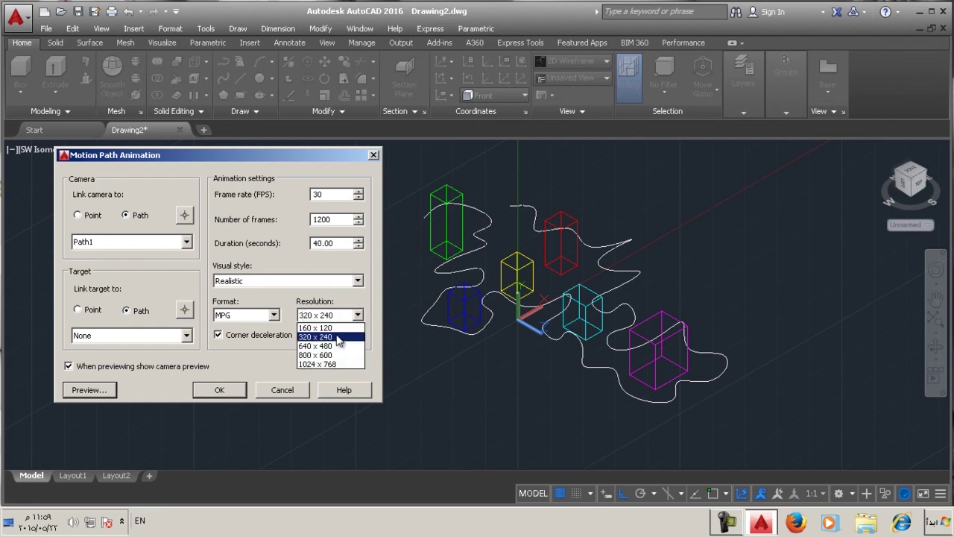
pyautogui.click(339, 338)
pyautogui.click(359, 316)
pyautogui.click(337, 340)
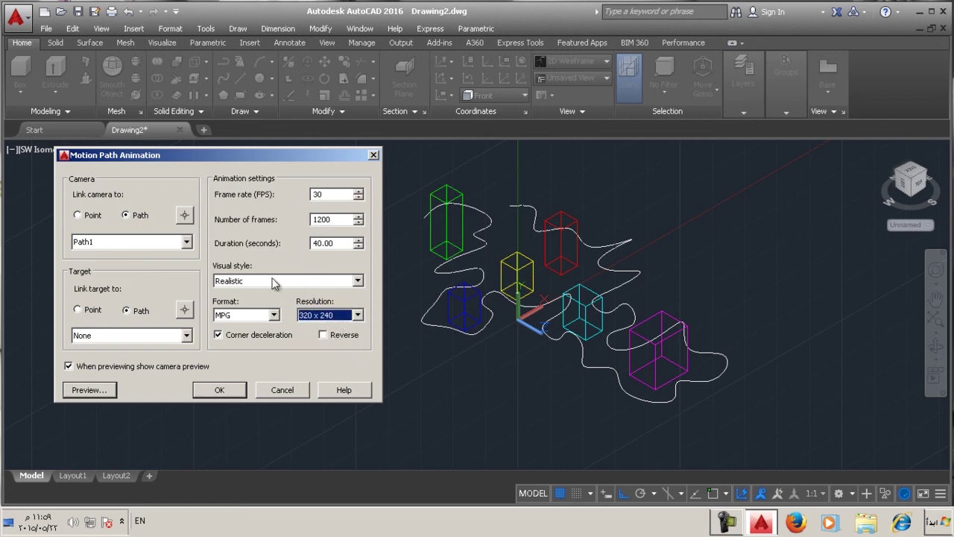
pyautogui.click(357, 281)
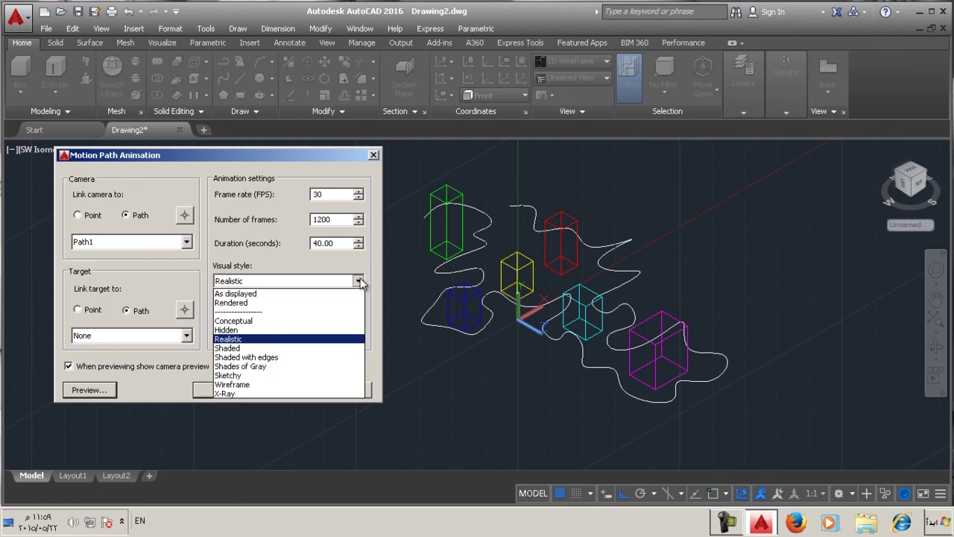
pyautogui.click(231, 302)
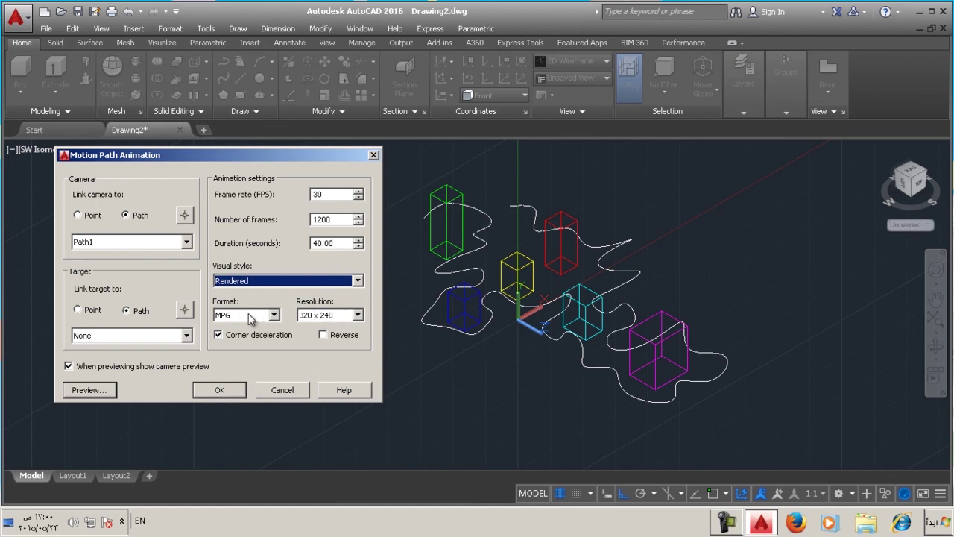
# - Generate the animation video and save it on the desktop as an MPEG file named 2
pyautogui.click(215, 390)
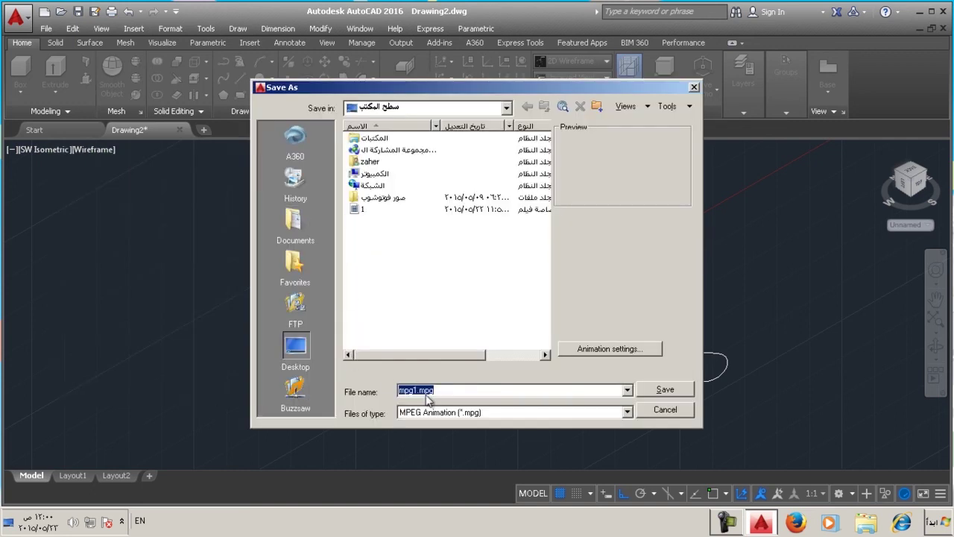
pyautogui.write('2')
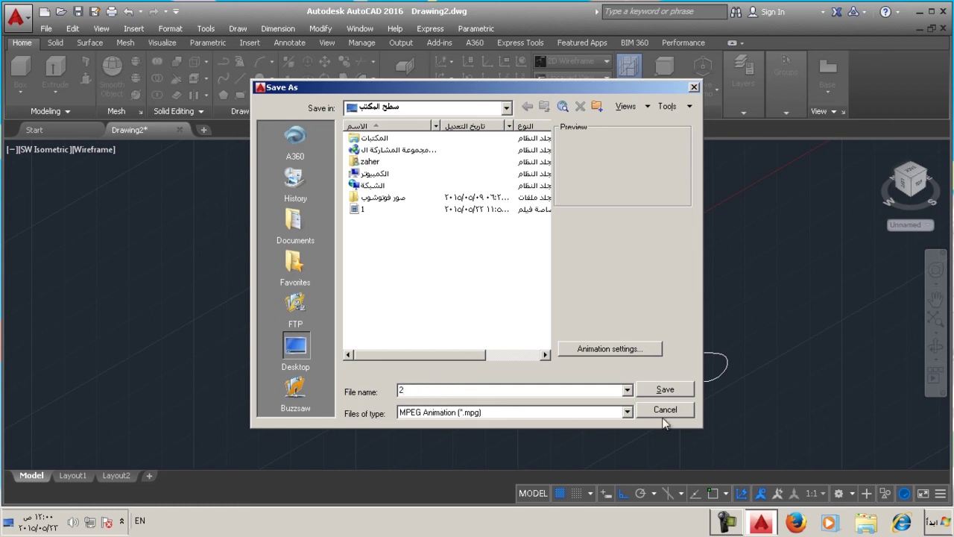
pyautogui.click(666, 388)
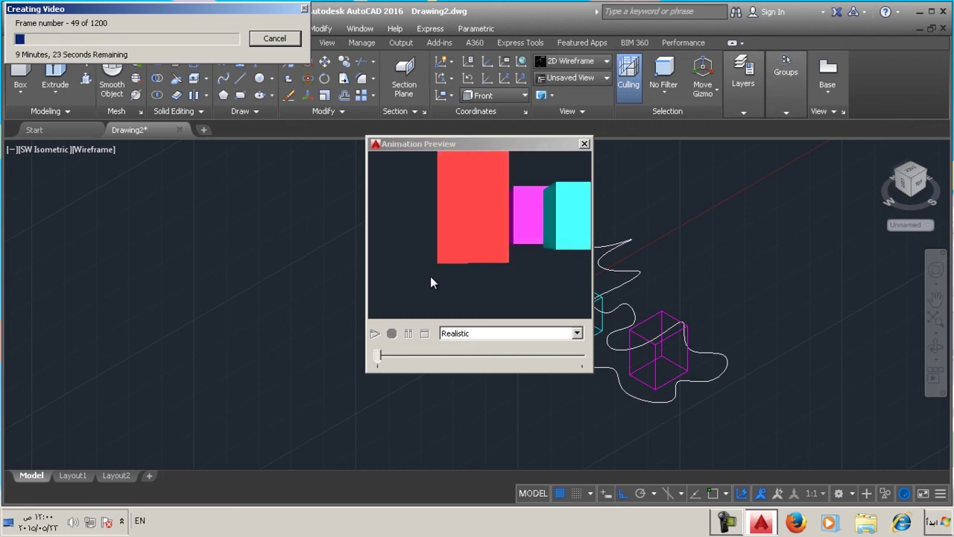
# - Play the exported MPEG video 2 from the desktop in Windows Media Player, close the player and return to Drawing2 in AutoCAD
pyautogui.click(430, 278)
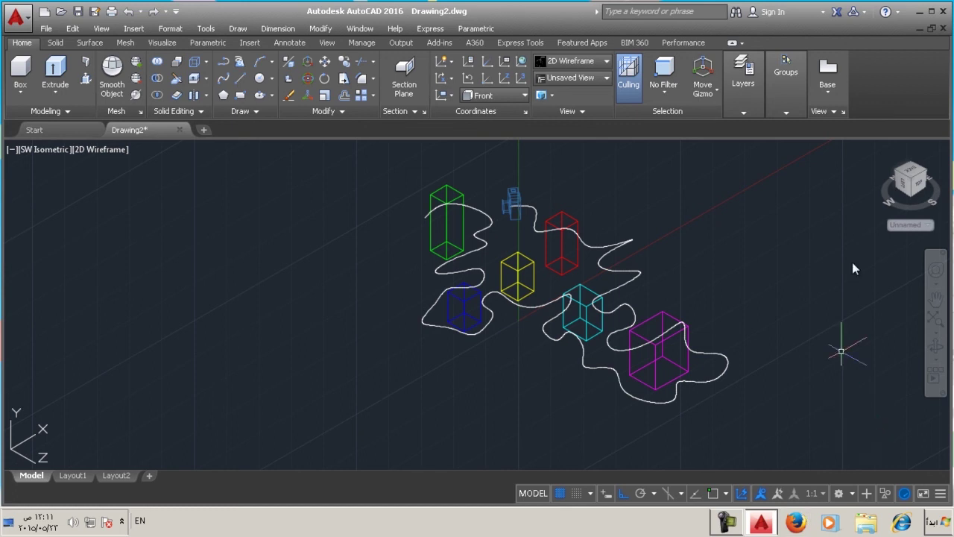
pyautogui.click(917, 12)
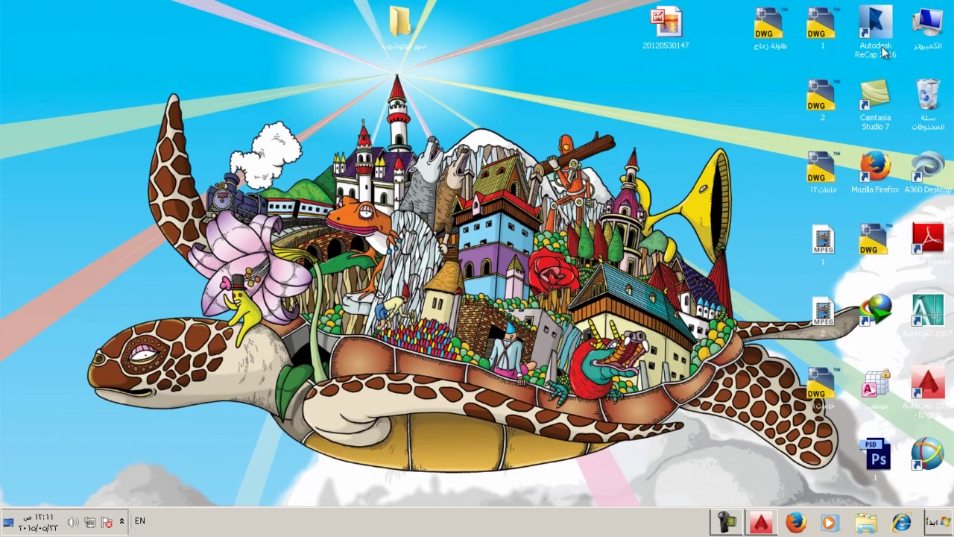
pyautogui.click(822, 312)
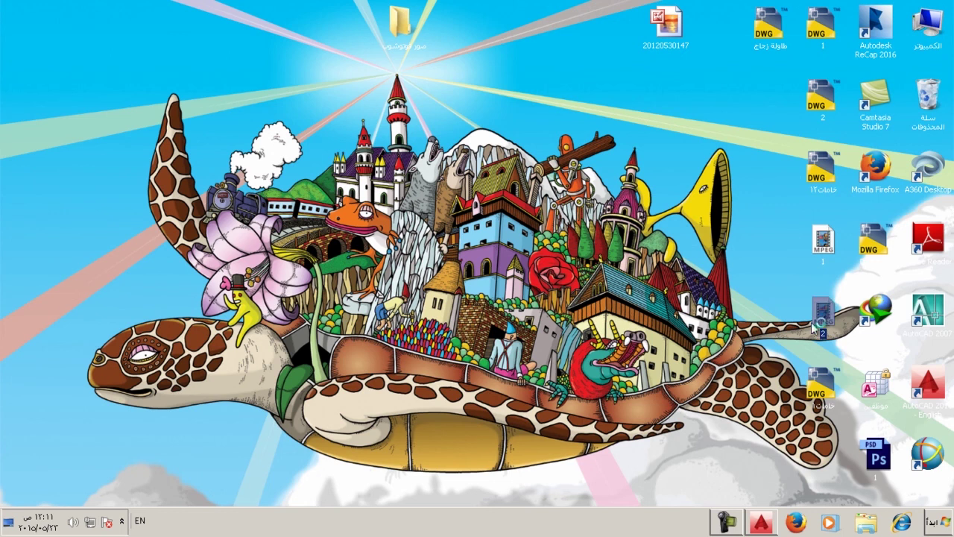
pyautogui.doubleClick(820, 316)
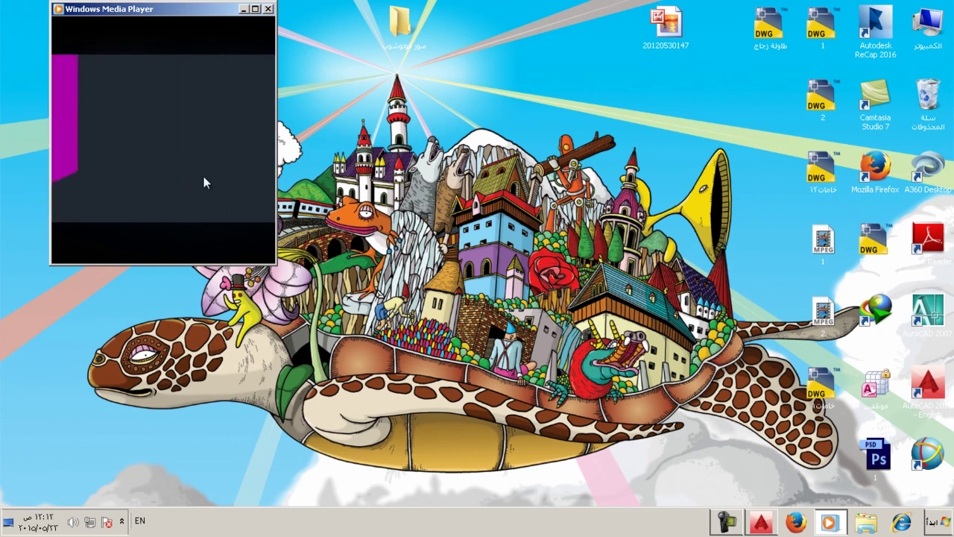
pyautogui.click(268, 9)
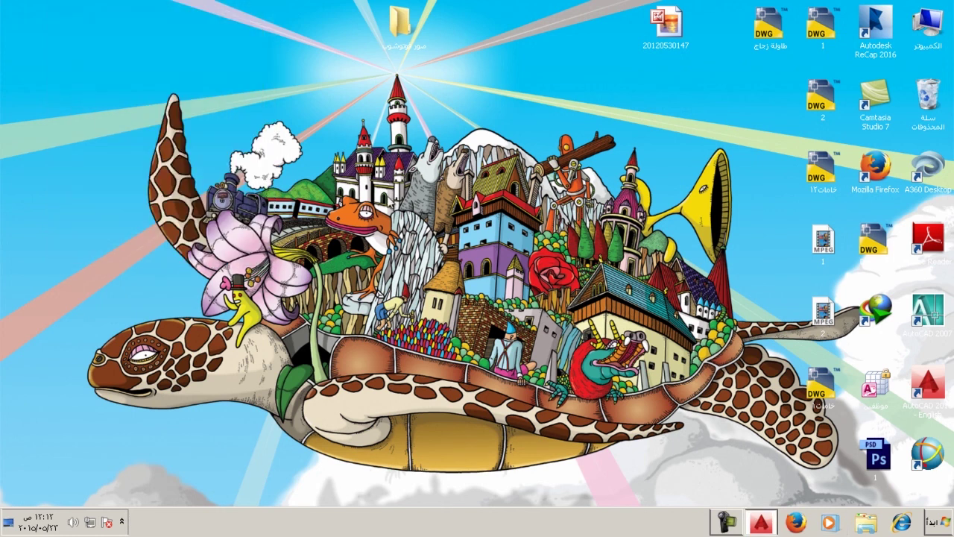
pyautogui.click(761, 523)
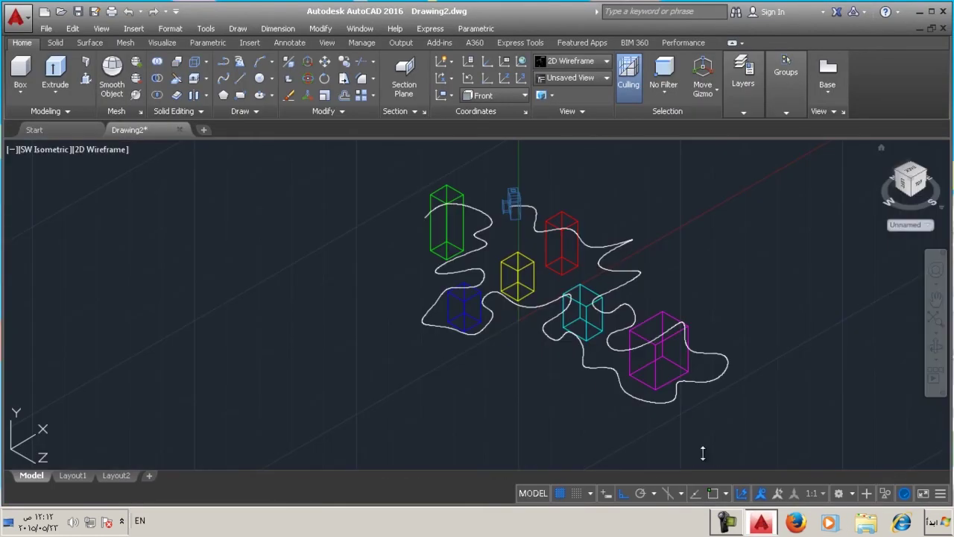